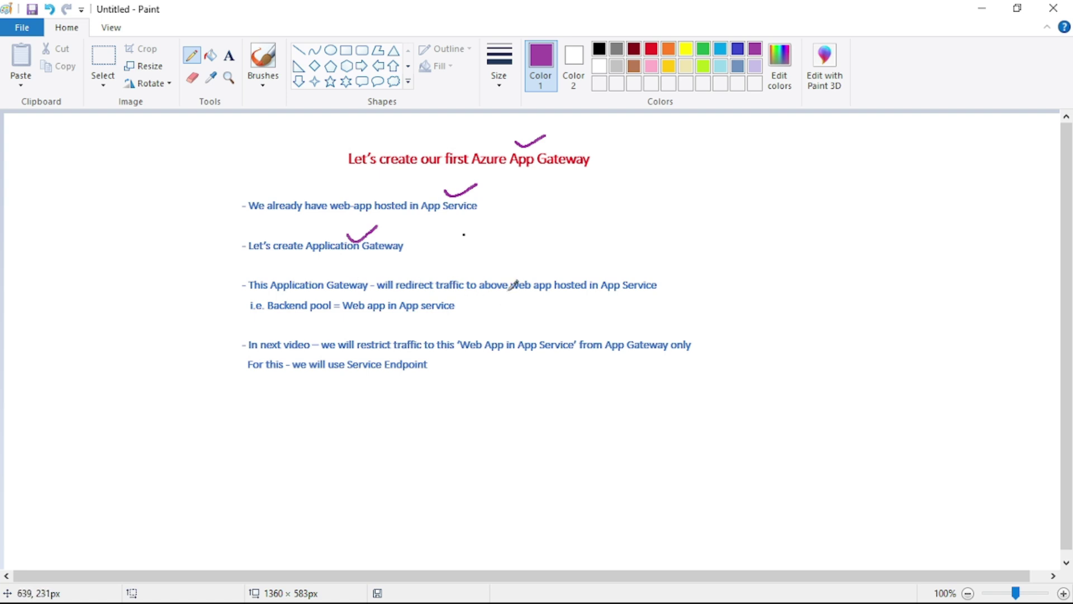
Step: Mark the App Service, App Gateway, web-app and Service Endpoint phrases in the notes with purple pencil ticks and underlines
{"action": "left_click_drag", "start_coordinate": [600, 272], "coordinate": [627, 271]}
{"action": "left_click_drag", "start_coordinate": [411, 321], "coordinate": [446, 313]}
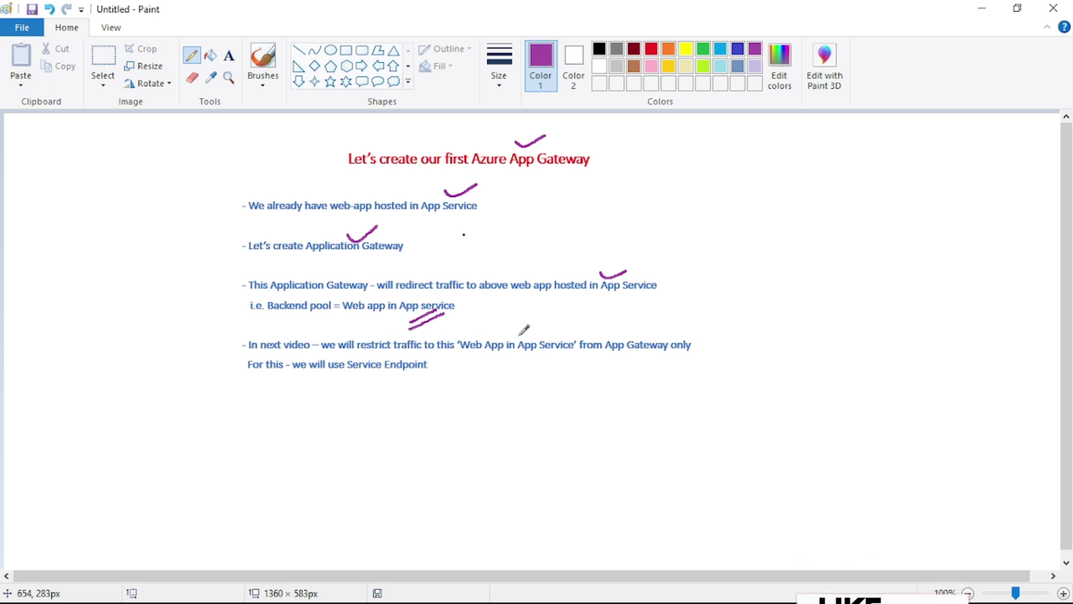
{"action": "left_click_drag", "start_coordinate": [520, 334], "coordinate": [551, 325]}
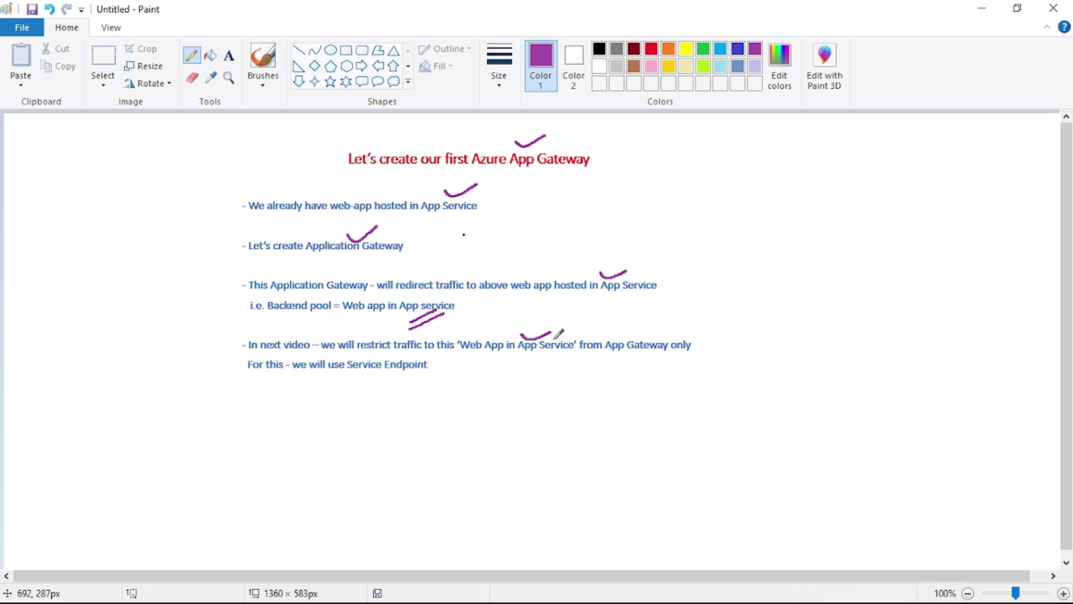
{"action": "left_click_drag", "start_coordinate": [629, 357], "coordinate": [665, 346]}
{"action": "left_click_drag", "start_coordinate": [339, 221], "coordinate": [371, 209]}
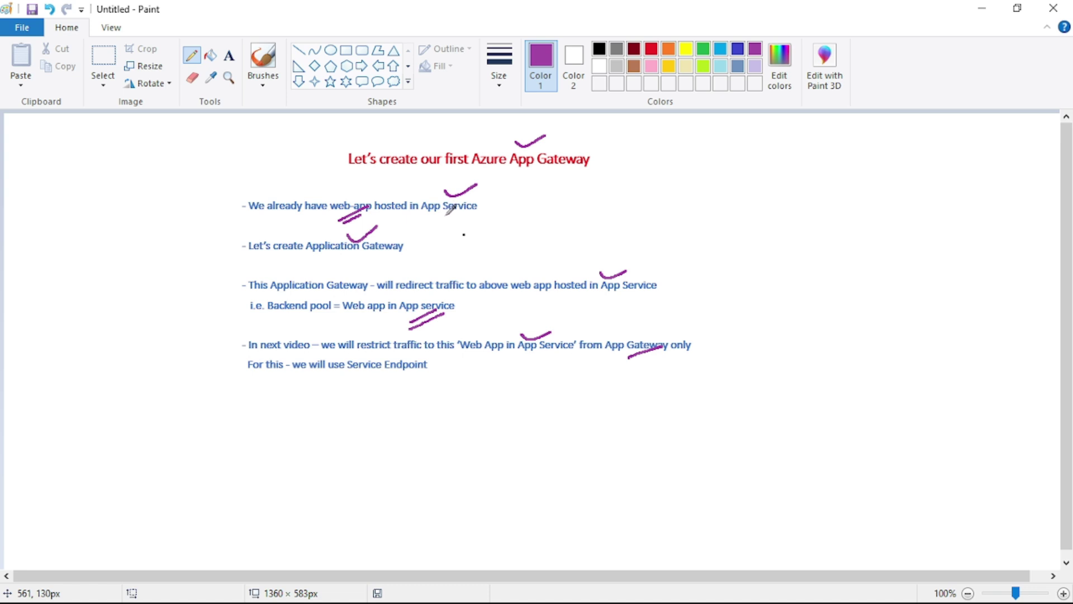
{"action": "left_click_drag", "start_coordinate": [364, 382], "coordinate": [400, 364]}
Step: Switch to the Azure portal in the browser, open MyAzureAppService, and browse its site to check the heading text
{"action": "key", "text": "alt+Tab"}
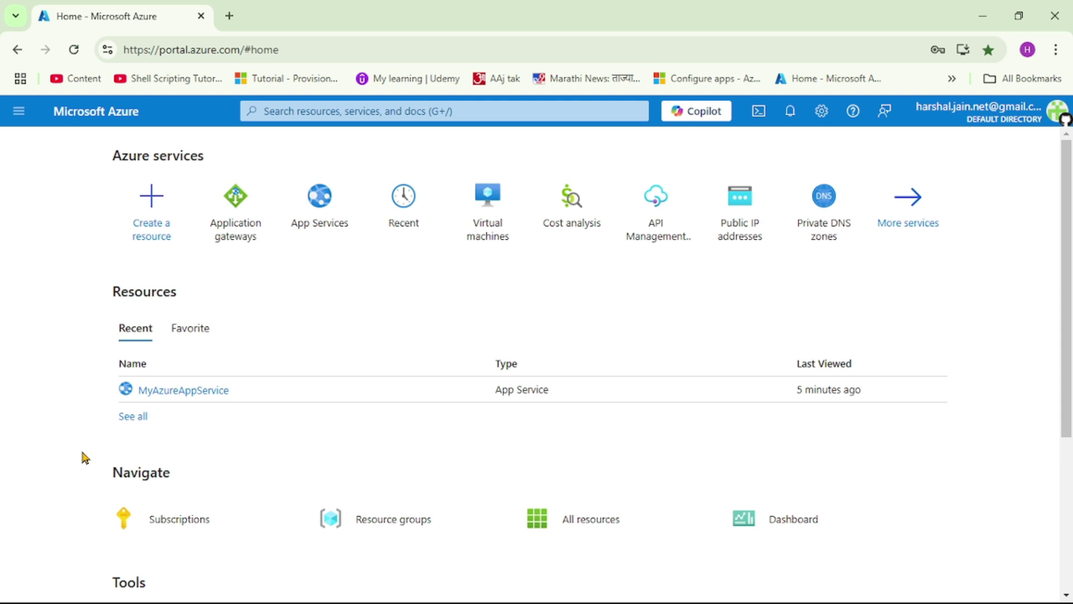
{"action": "left_click", "coordinate": [184, 391]}
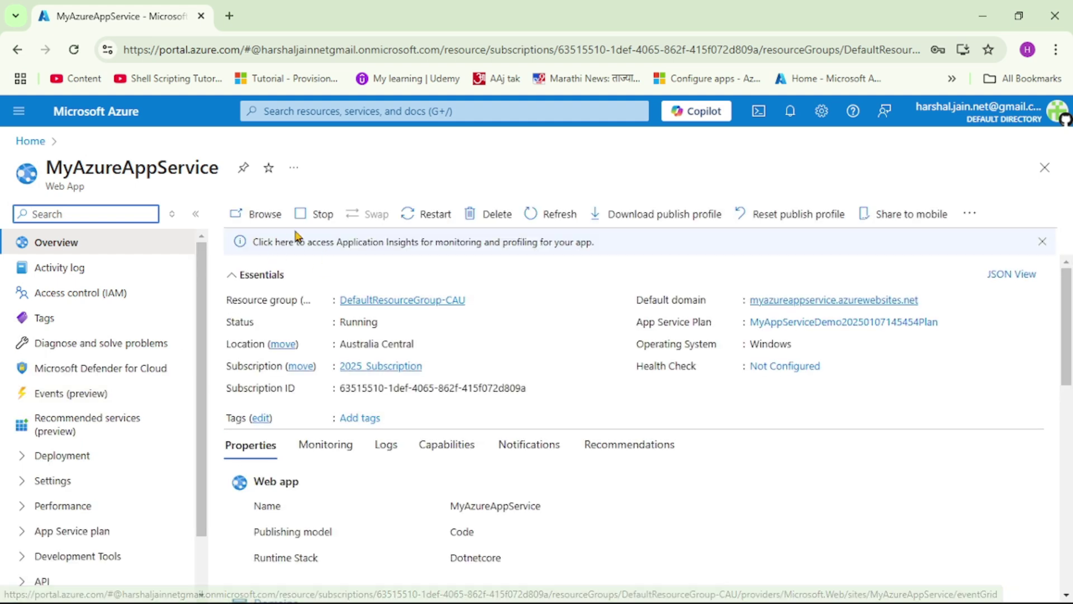
{"action": "left_click", "coordinate": [264, 218]}
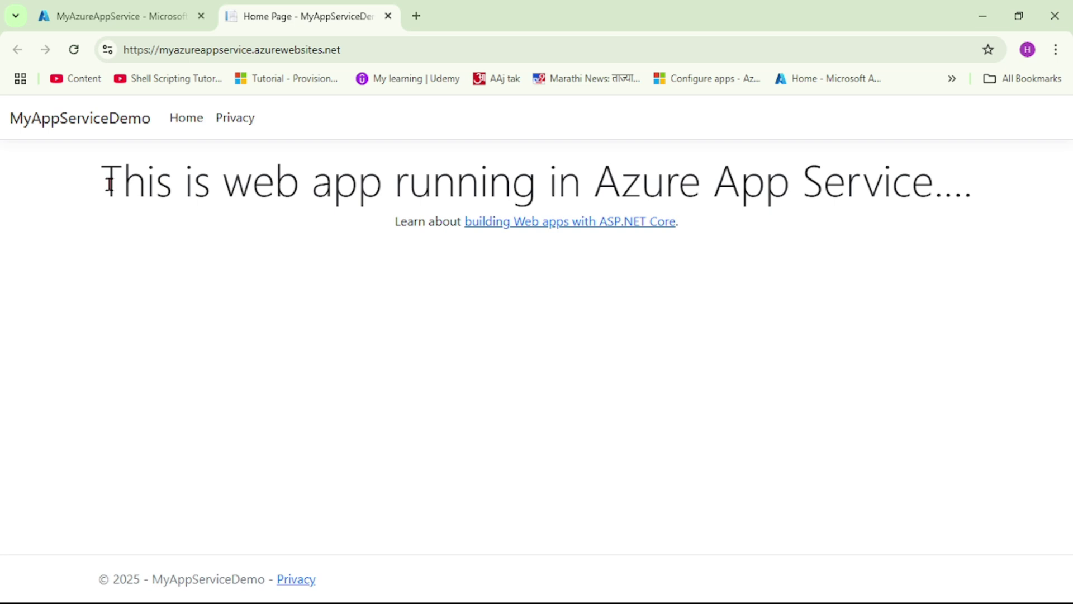
{"action": "left_click_drag", "start_coordinate": [107, 180], "coordinate": [975, 190]}
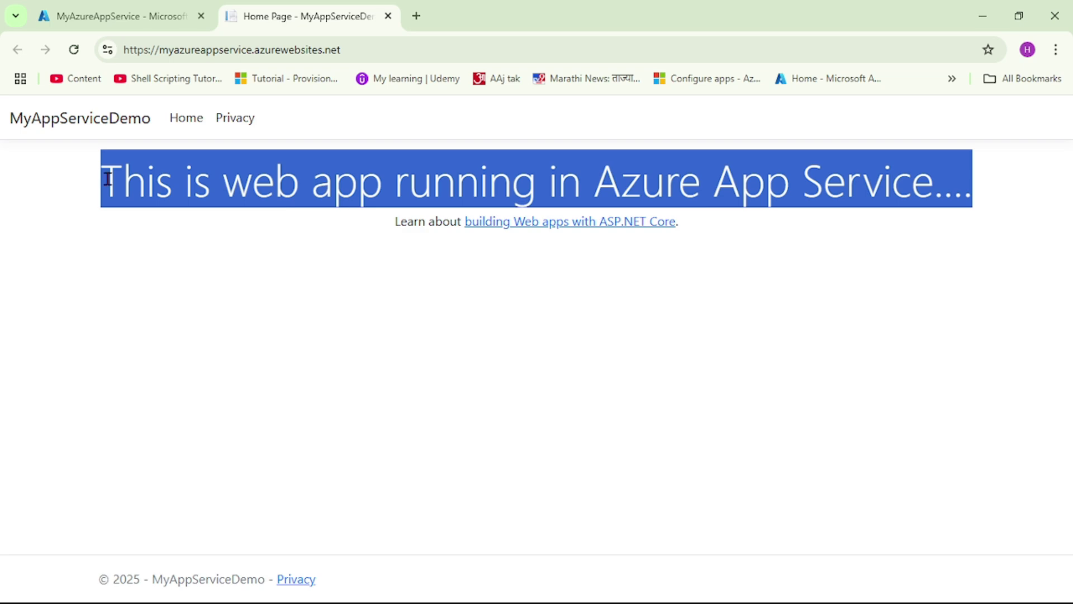
Step: Duplicate the MyAzureAppService portal page and start creating an application gateway from the portal home in the copy
{"action": "left_click", "coordinate": [112, 20]}
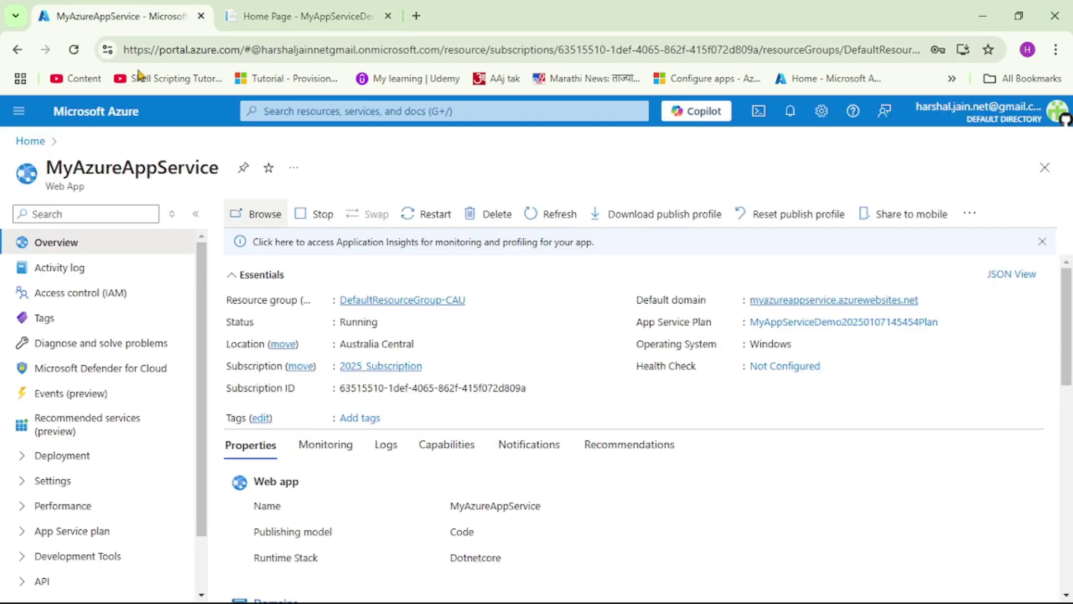
{"action": "right_click", "coordinate": [110, 19]}
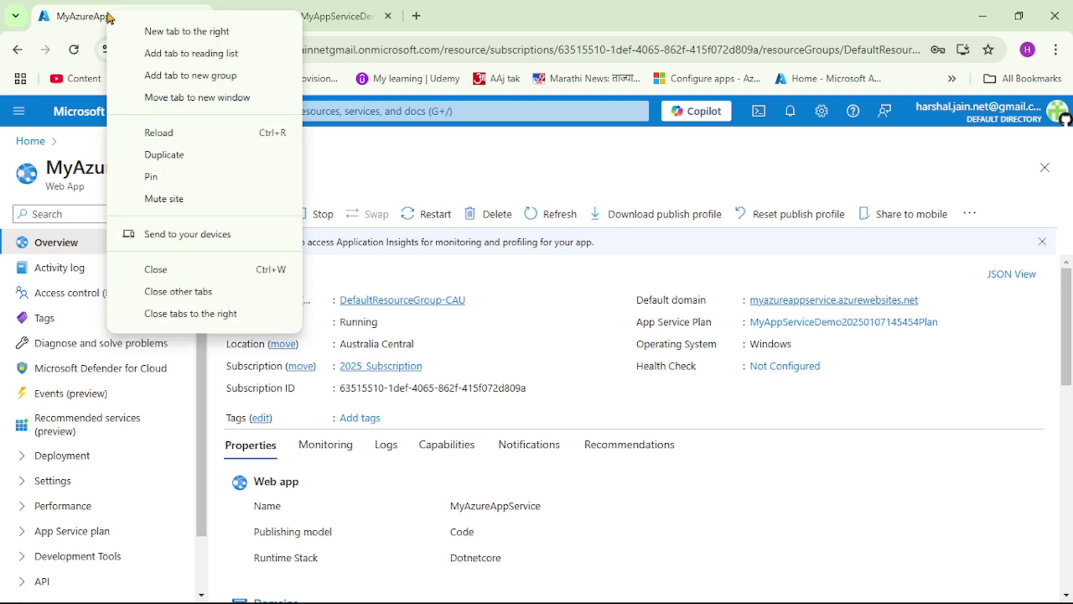
{"action": "left_click", "coordinate": [173, 154]}
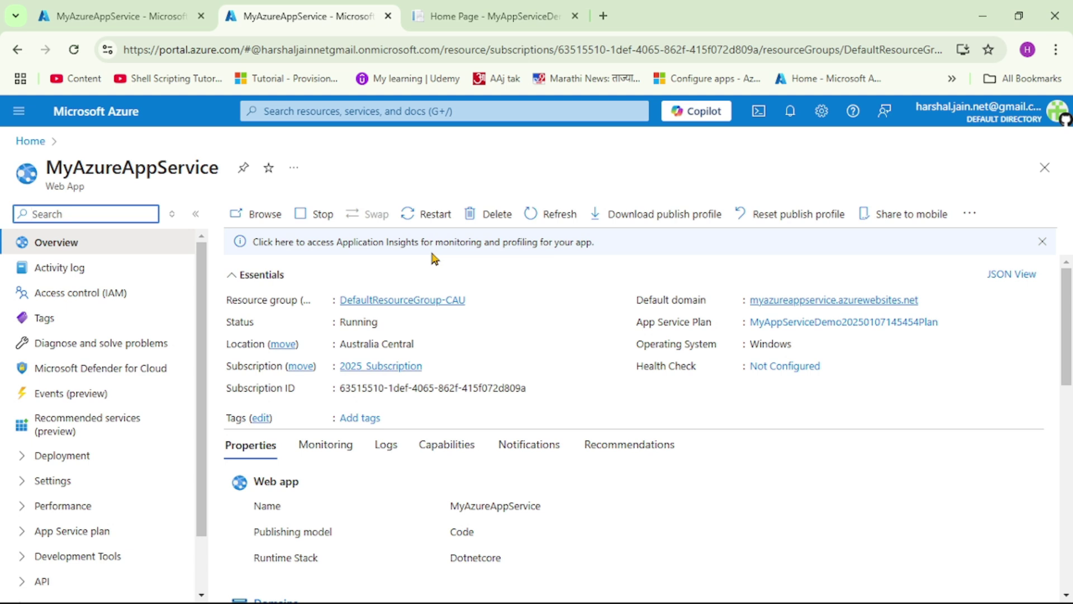
{"action": "left_click", "coordinate": [31, 141]}
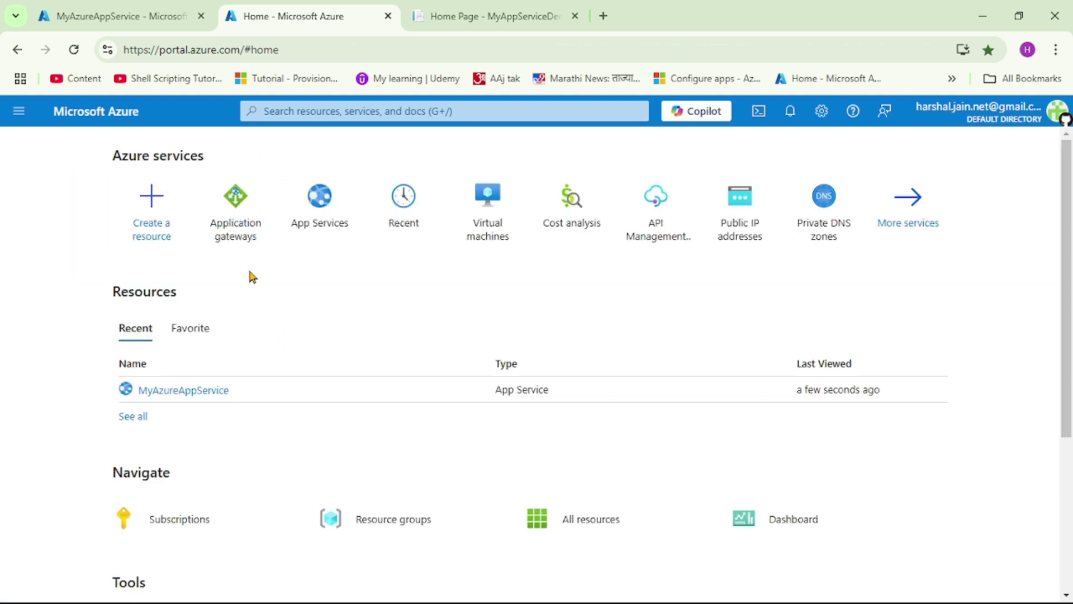
{"action": "left_click", "coordinate": [237, 231]}
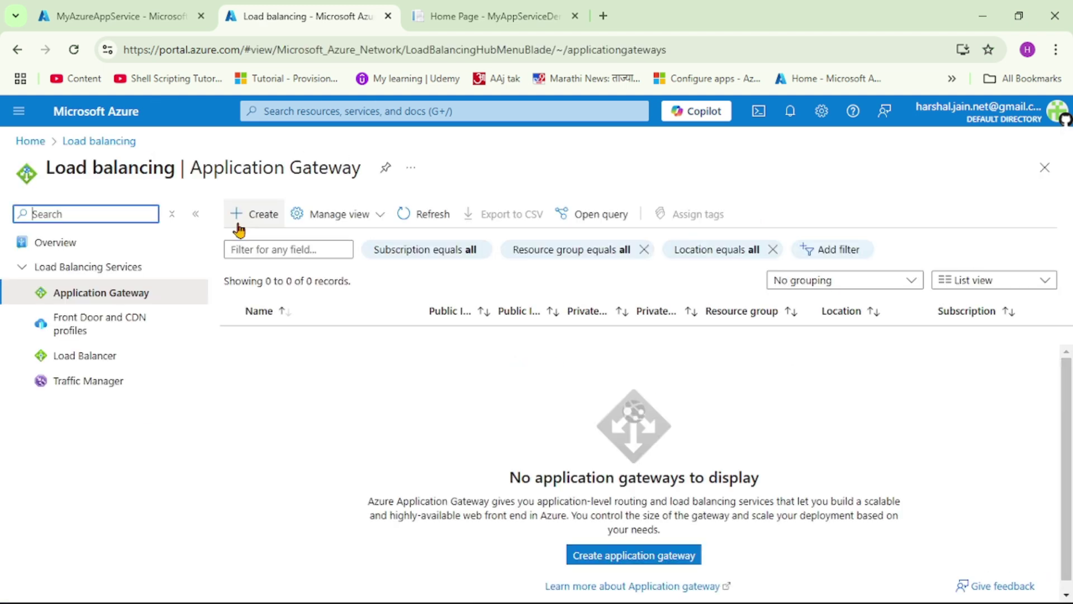
{"action": "left_click", "coordinate": [638, 559]}
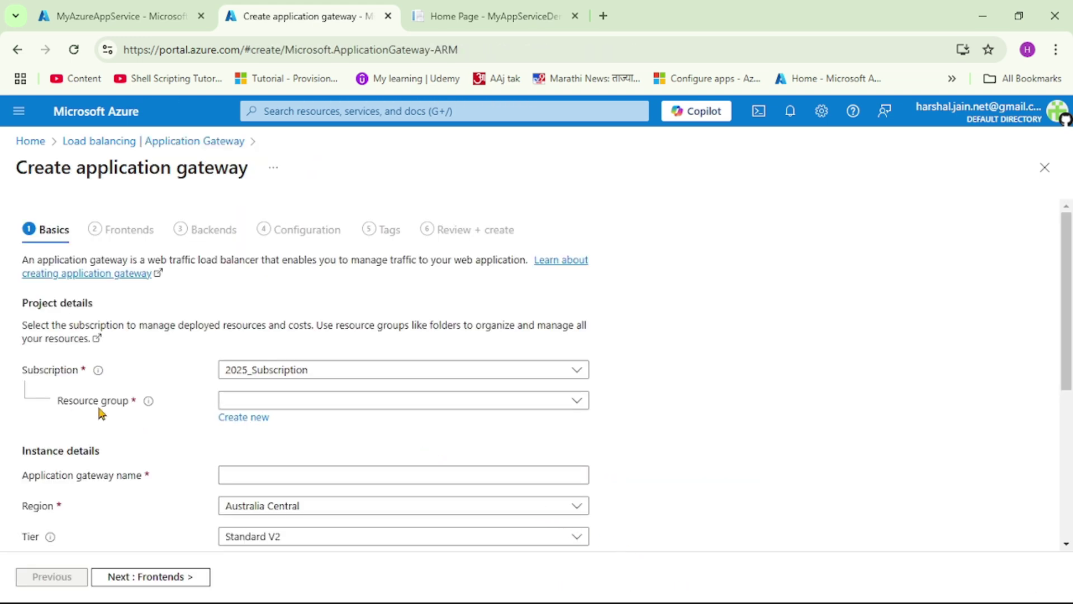
Step: Create a new resource group named rg-app-gw for the application gateway
{"action": "left_click", "coordinate": [245, 420]}
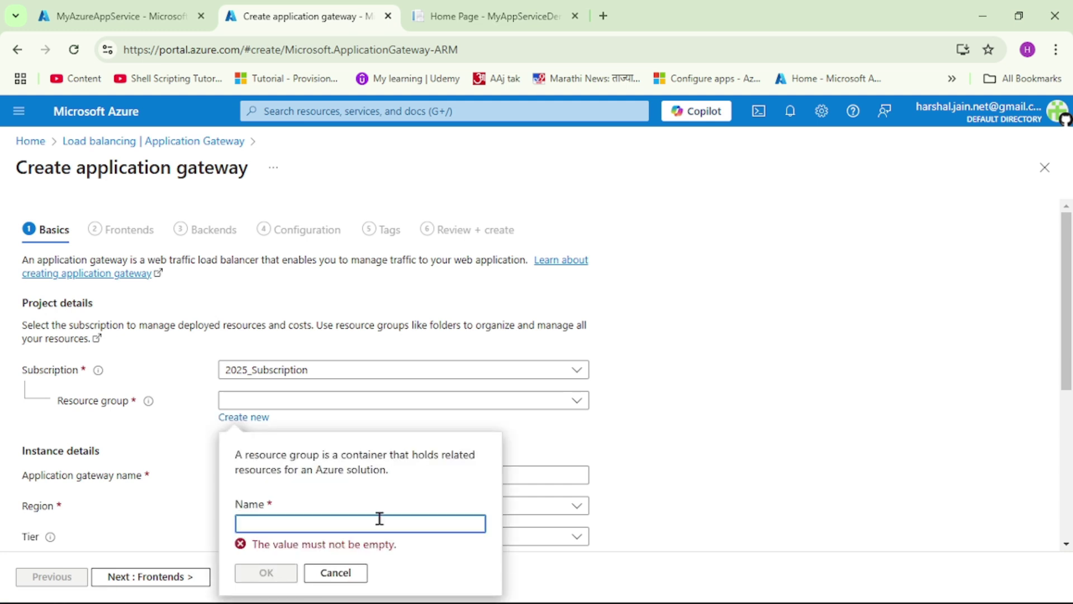
{"action": "type", "text": "rg-app-gw"}
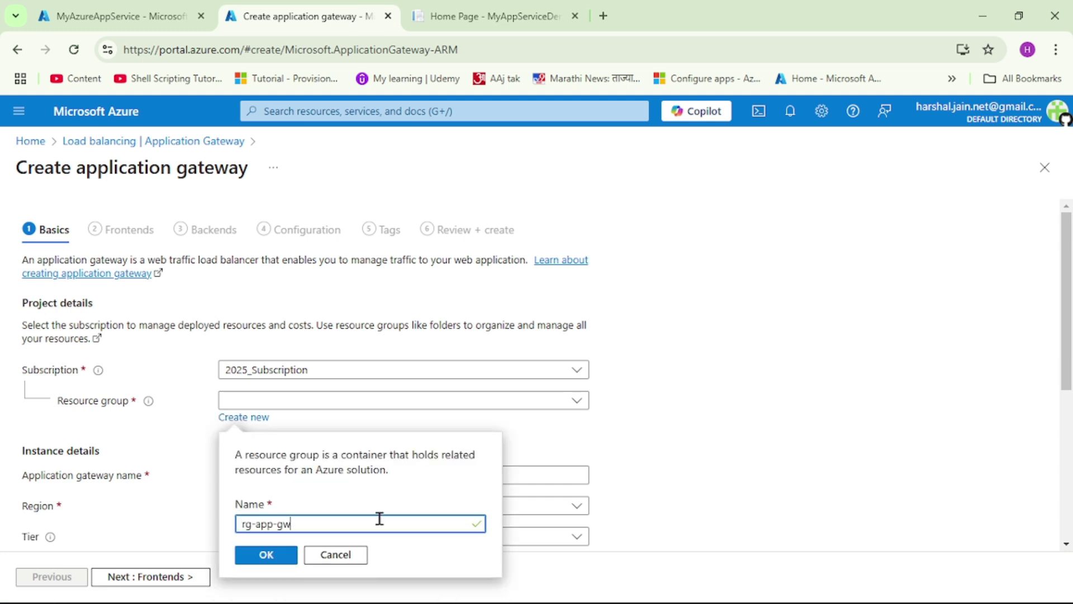
{"action": "left_click", "coordinate": [257, 558]}
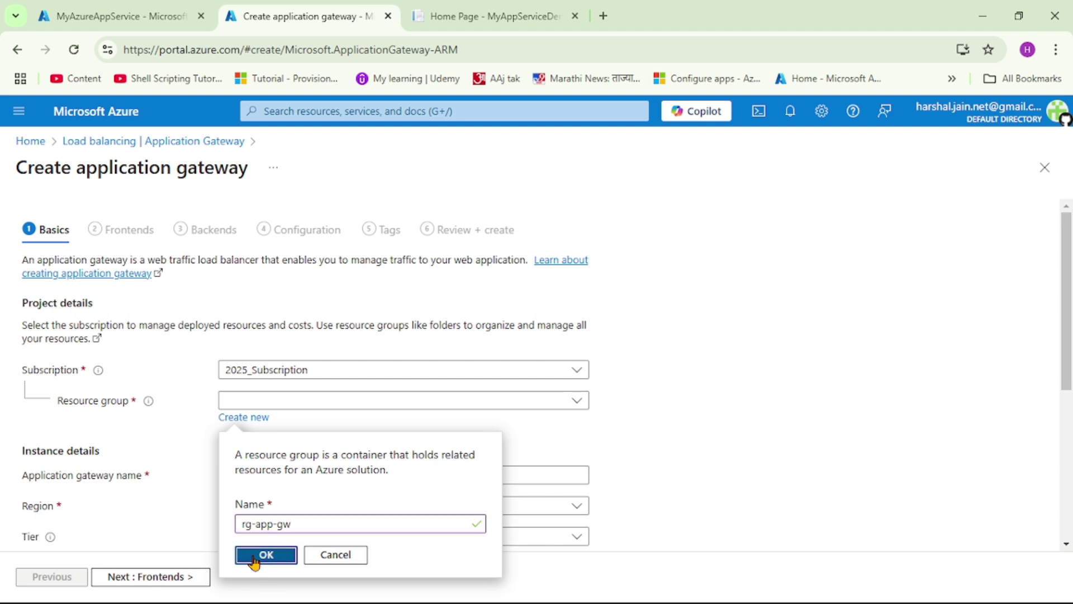
Step: Name the application gateway our-first-app-gateway in the instance details
{"action": "scroll", "coordinate": [387, 430], "scroll_direction": "down", "scroll_amount": 1}
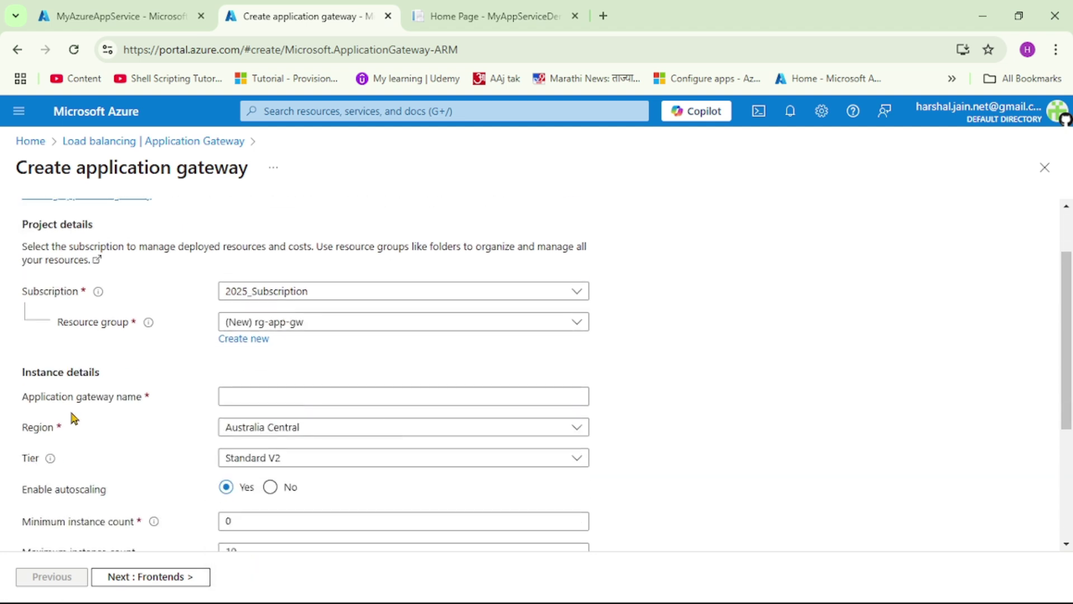
{"action": "left_click", "coordinate": [256, 395]}
{"action": "key", "text": "Down"}
{"action": "key", "text": "Down"}
{"action": "key", "text": "Return"}
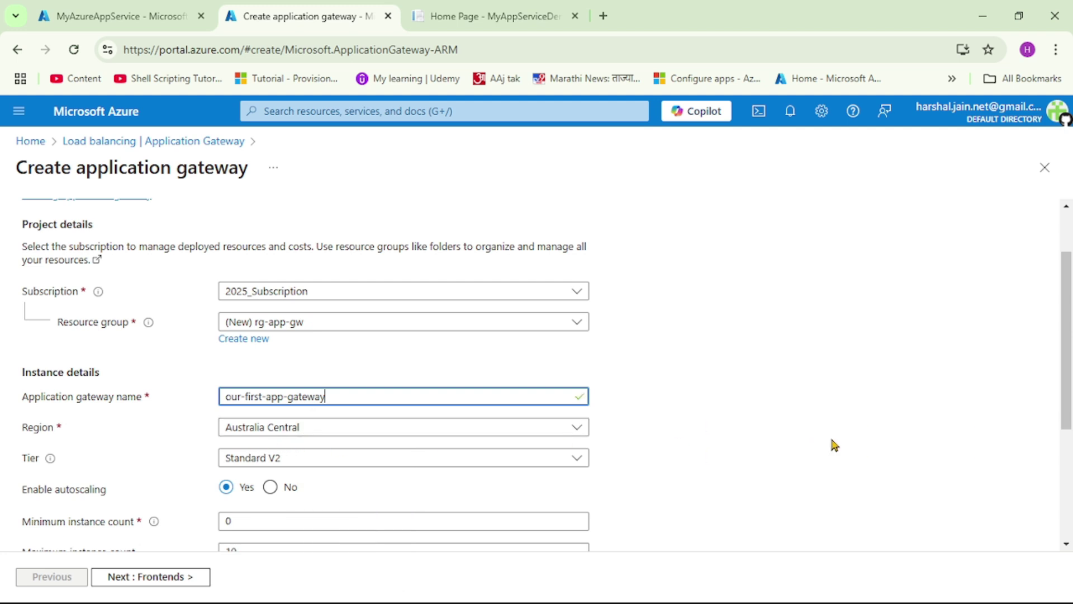
Step: Set the application gateway's tier to Basic
{"action": "scroll", "coordinate": [763, 426], "scroll_direction": "down", "scroll_amount": 1}
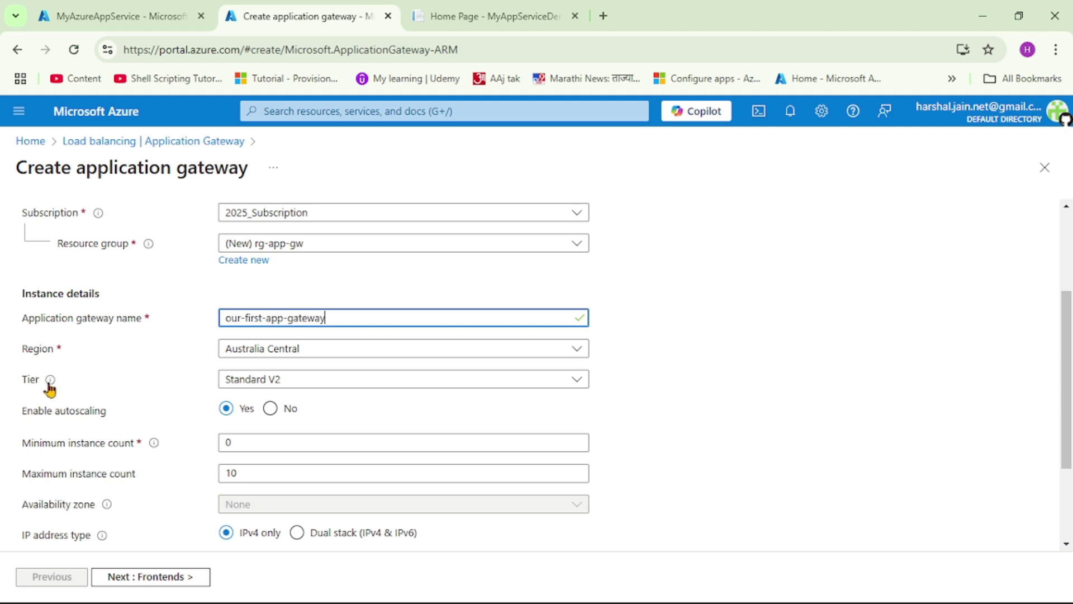
{"action": "mouse_move", "coordinate": [50, 386]}
{"action": "left_click", "coordinate": [576, 379]}
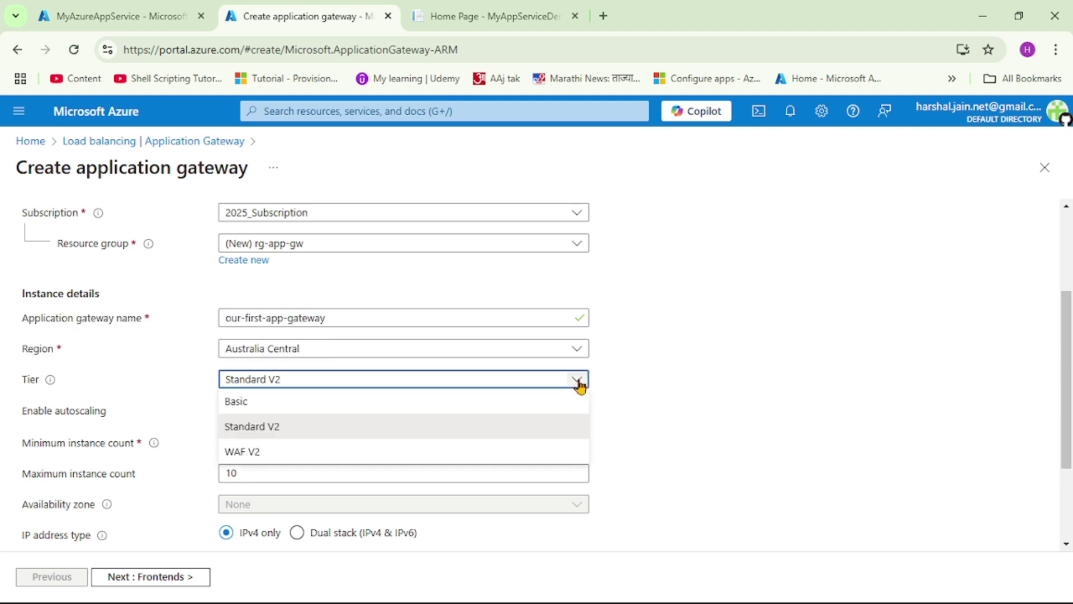
{"action": "left_click", "coordinate": [273, 405]}
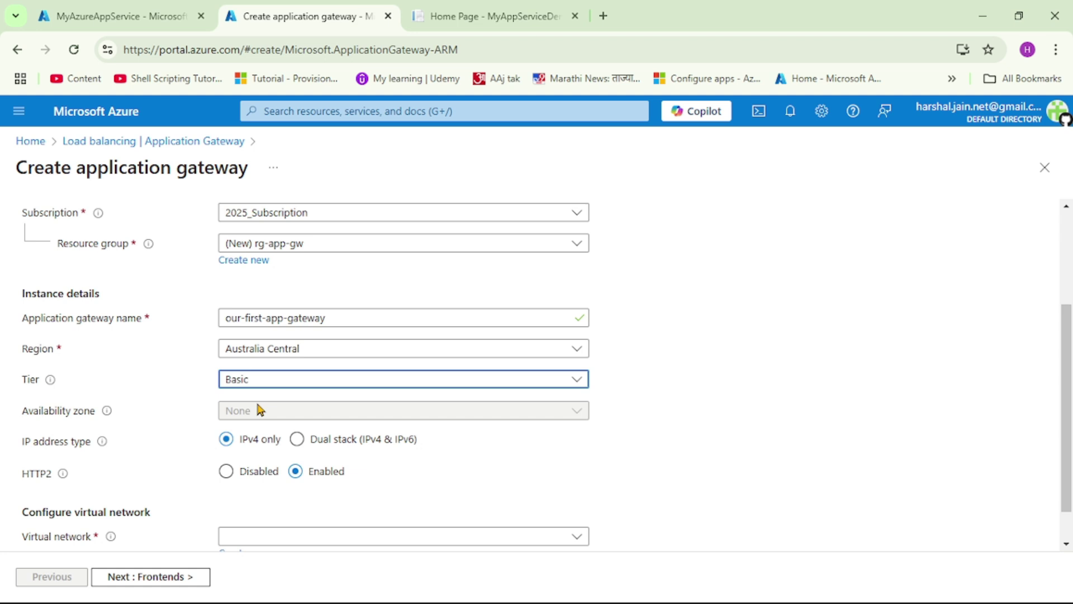
{"action": "left_click", "coordinate": [764, 410]}
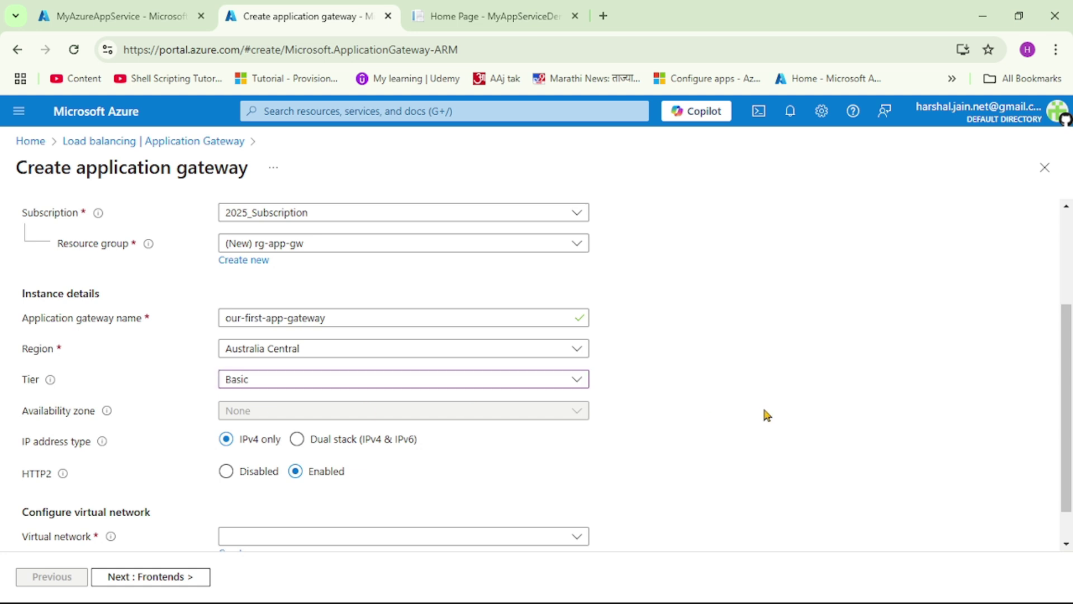
Step: Create a new virtual network named vnet-app-gw for the gateway, renaming its default subnet to subnet-app-gw
{"action": "scroll", "coordinate": [764, 410], "scroll_direction": "down", "scroll_amount": 1}
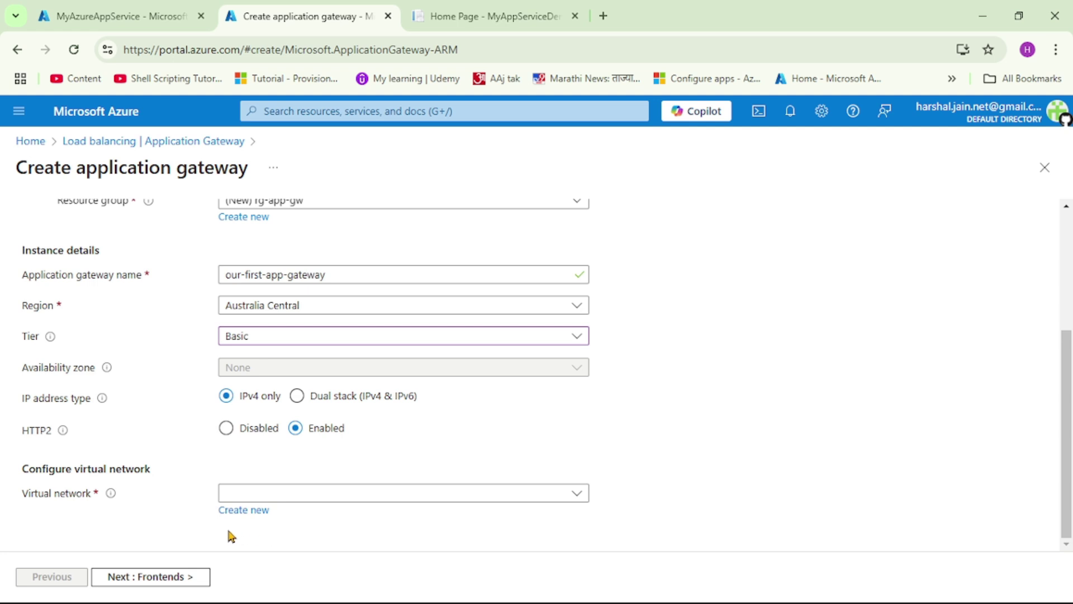
{"action": "left_click", "coordinate": [242, 510]}
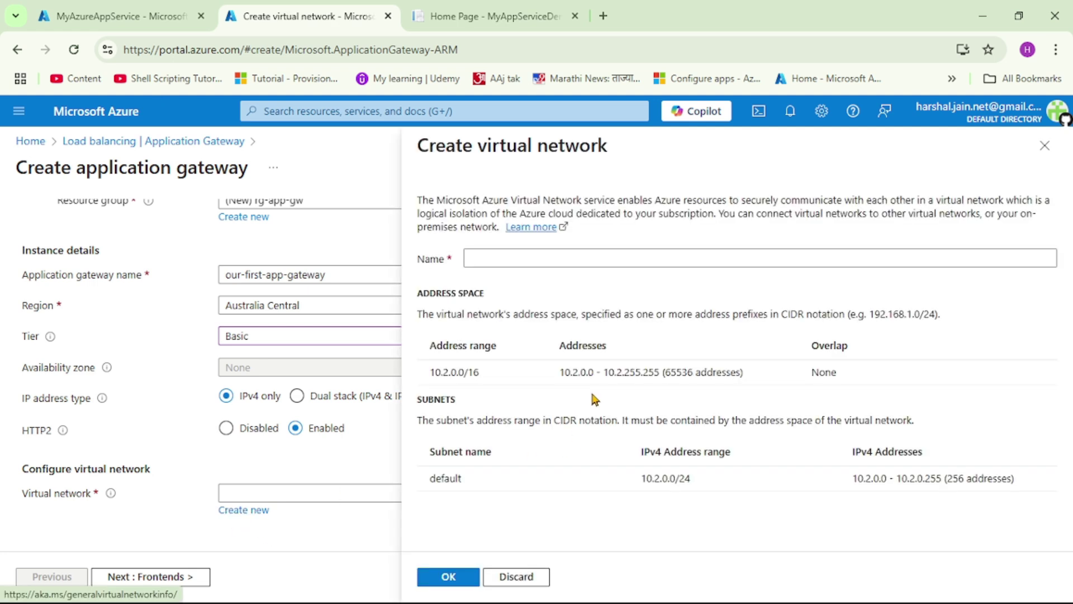
{"action": "left_click", "coordinate": [540, 254]}
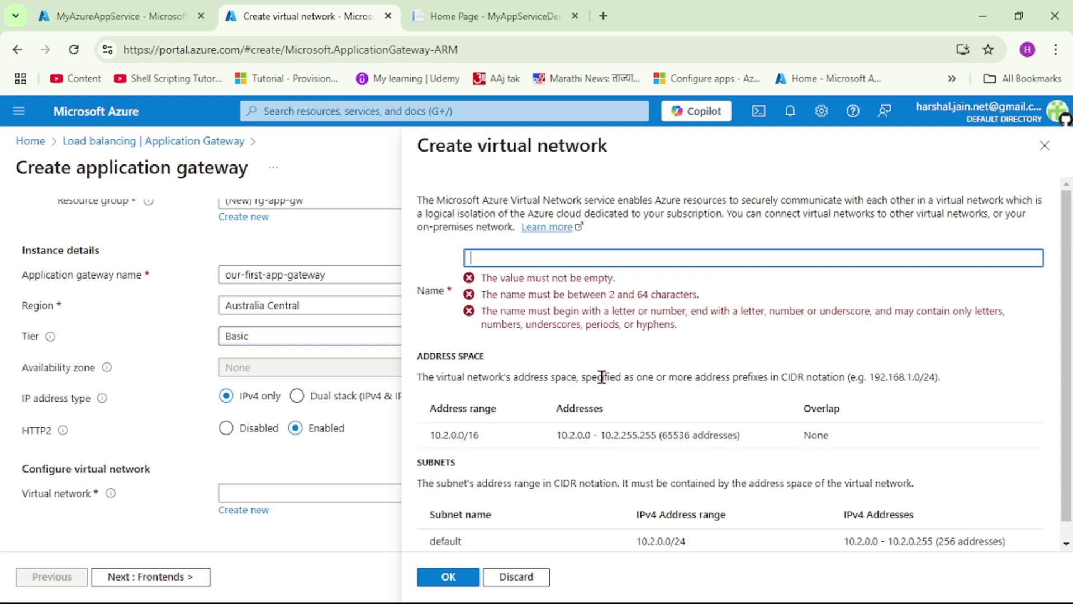
{"action": "type", "text": "vnet-app-gw"}
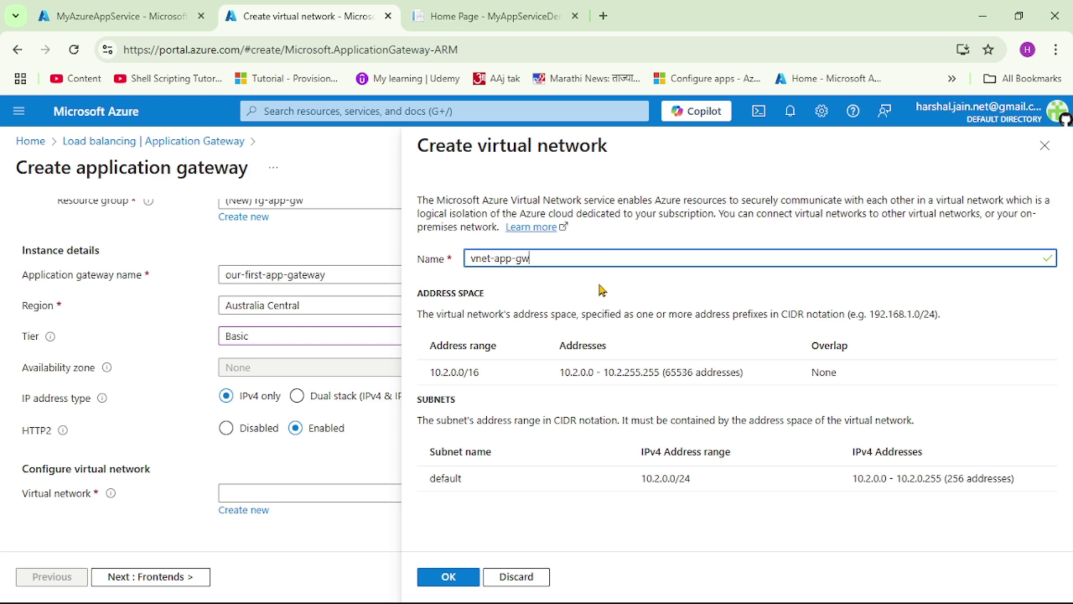
{"action": "double_click", "coordinate": [481, 473]}
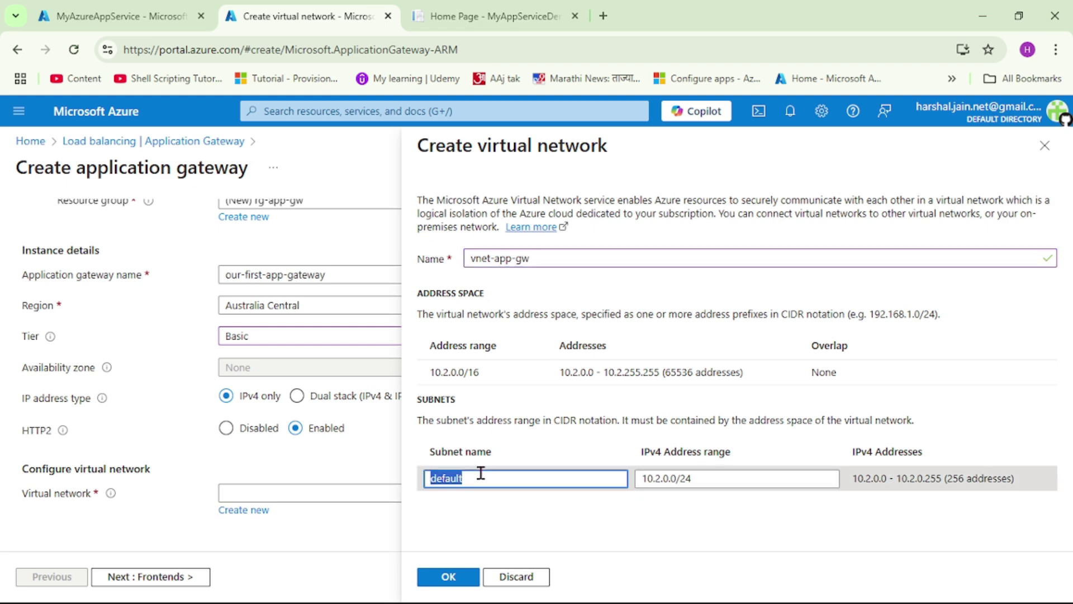
{"action": "key", "text": "BackSpace"}
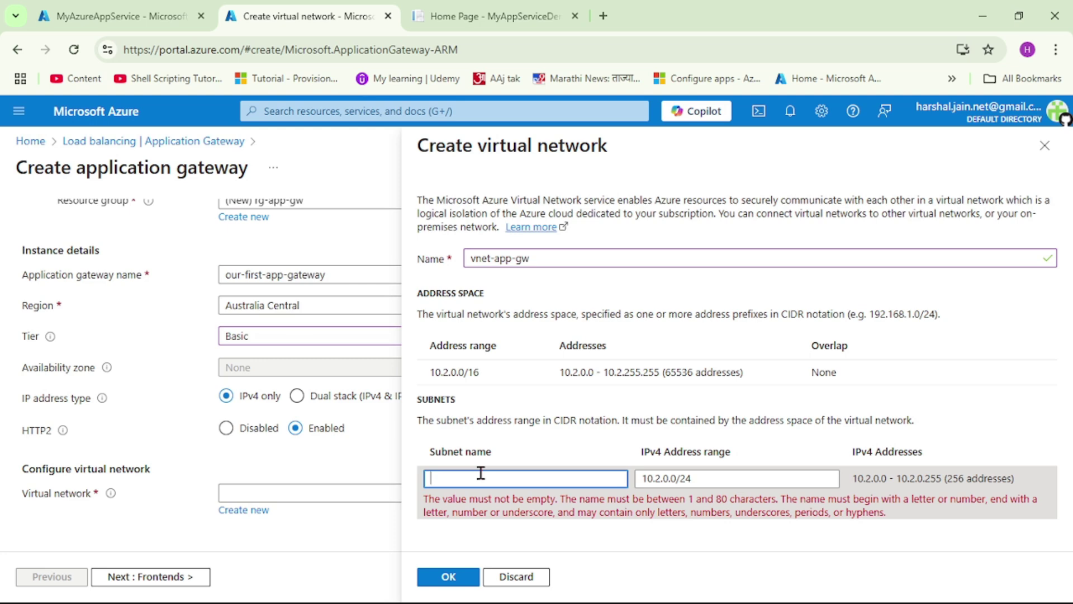
{"action": "type", "text": "subnet-app-gw"}
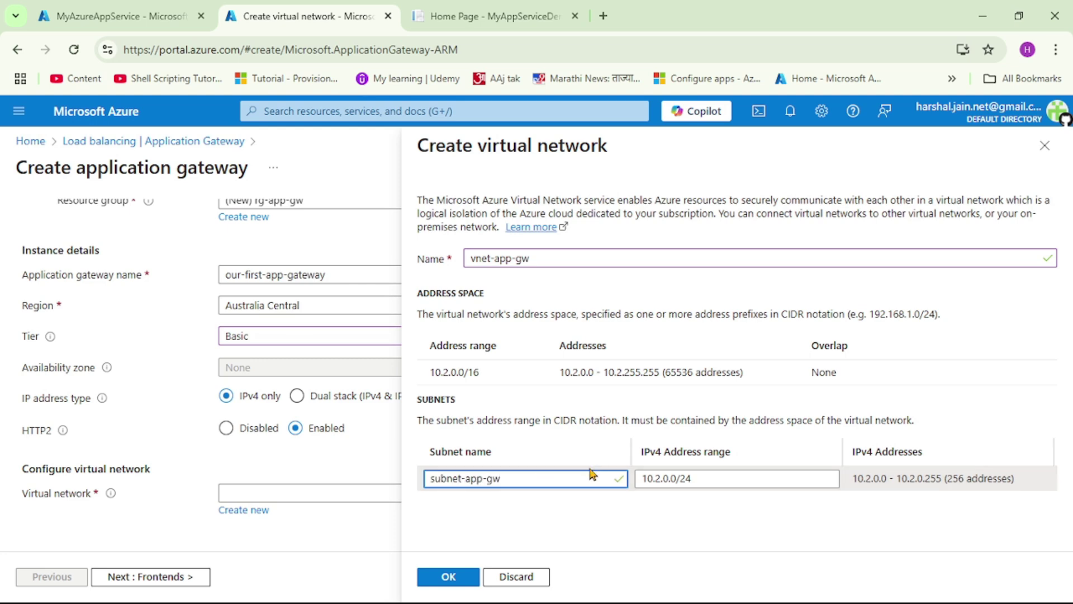
{"action": "left_click", "coordinate": [453, 580]}
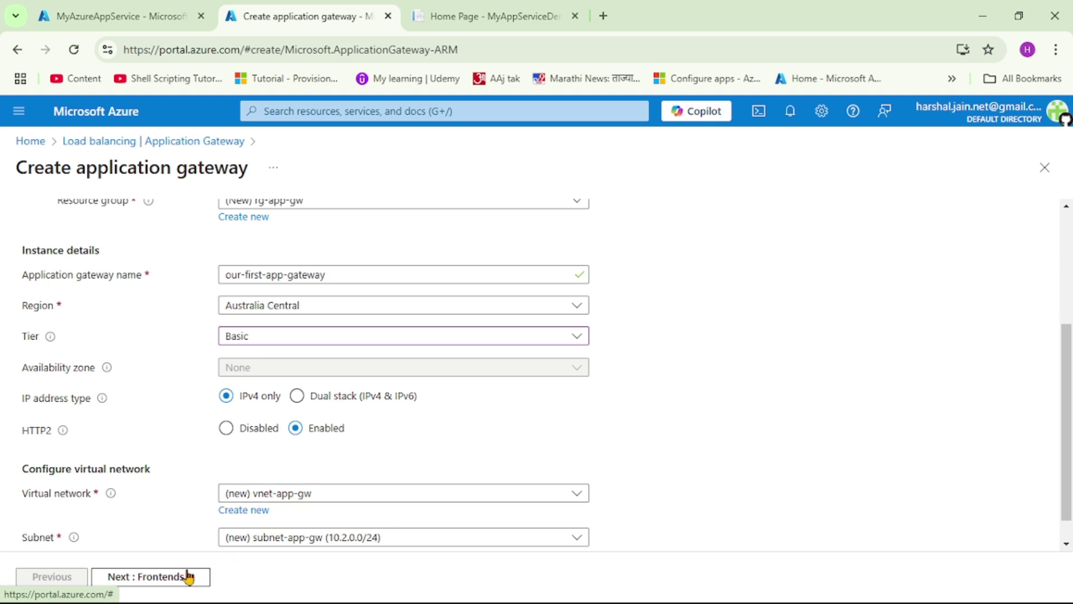
Step: Create a new public IPv4 address named public-ip-app-gw for the gateway's frontend
{"action": "left_click", "coordinate": [169, 583]}
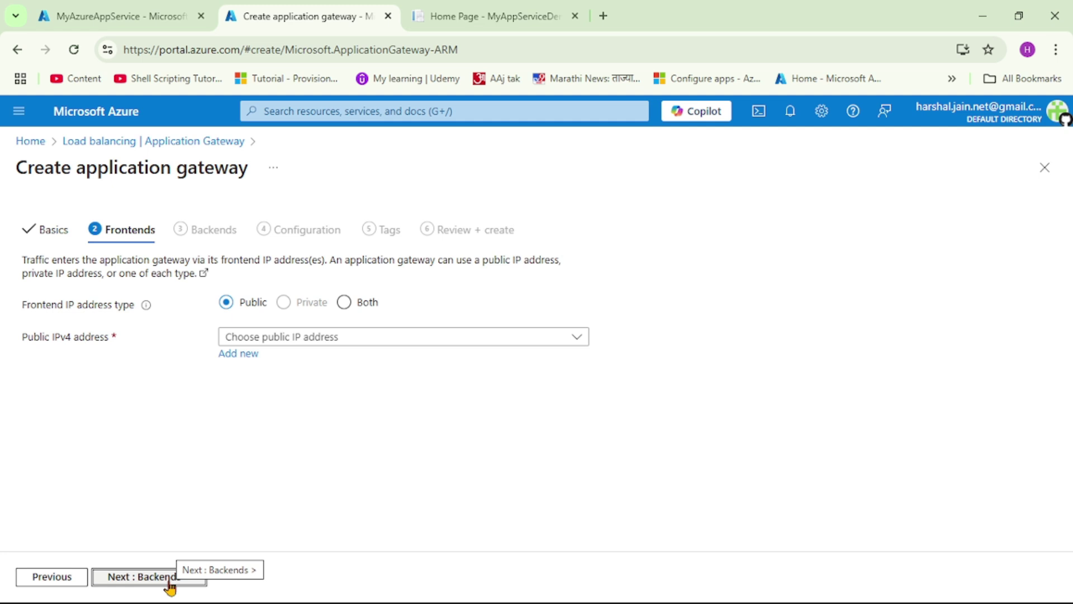
{"action": "key", "text": "alt+Tab"}
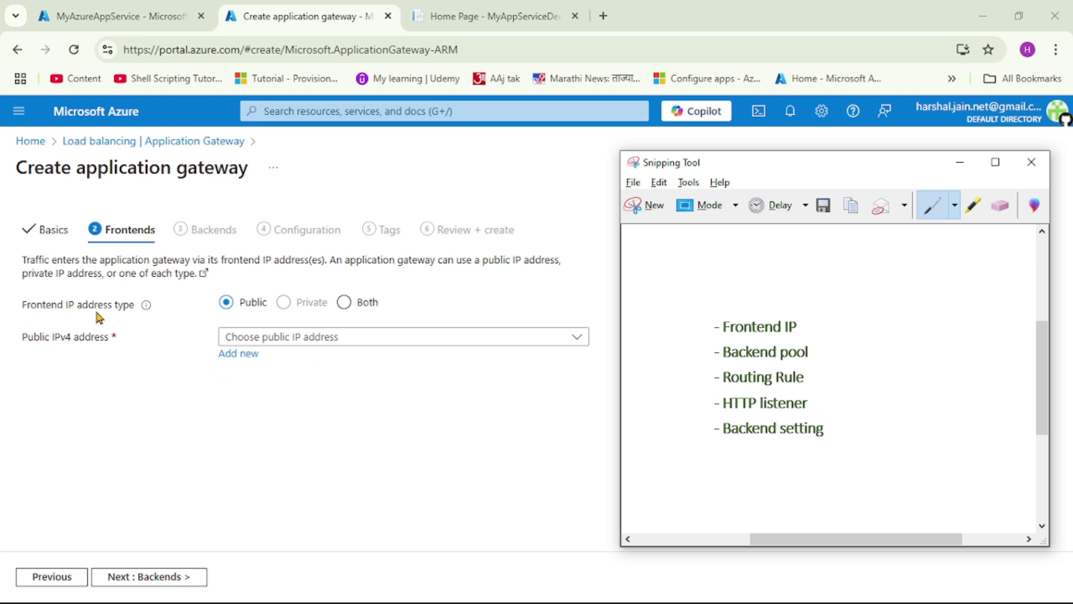
{"action": "left_click", "coordinate": [236, 407]}
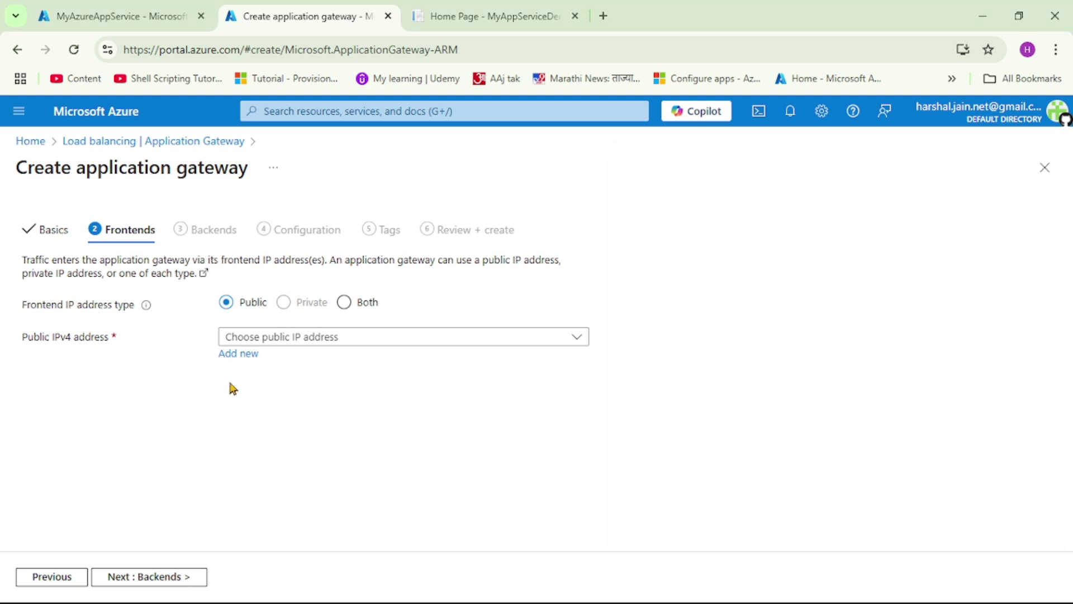
{"action": "left_click", "coordinate": [244, 355]}
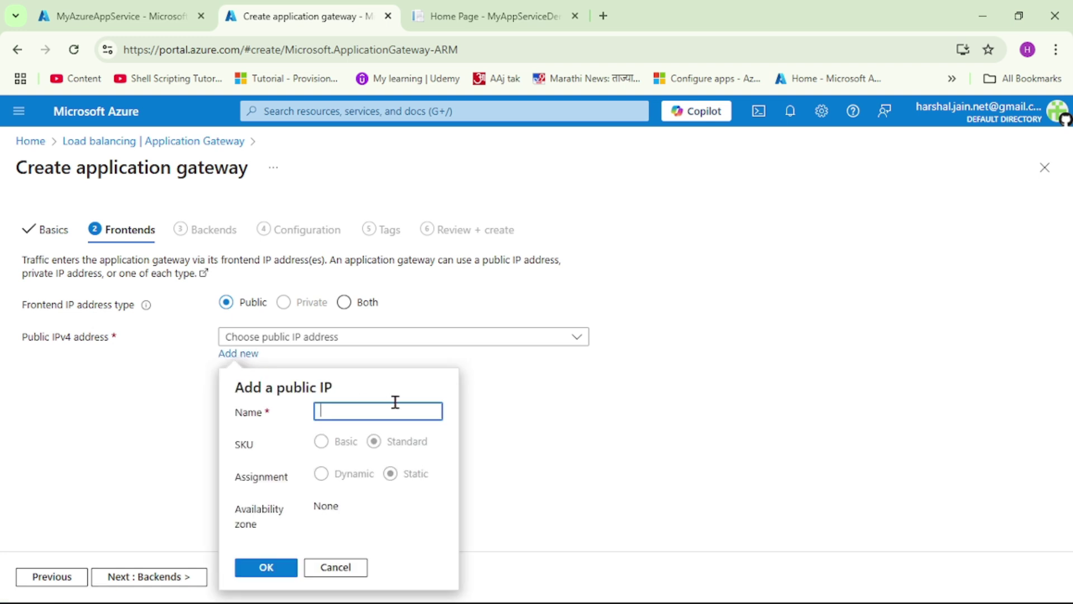
{"action": "type", "text": "public-ip-app-gw"}
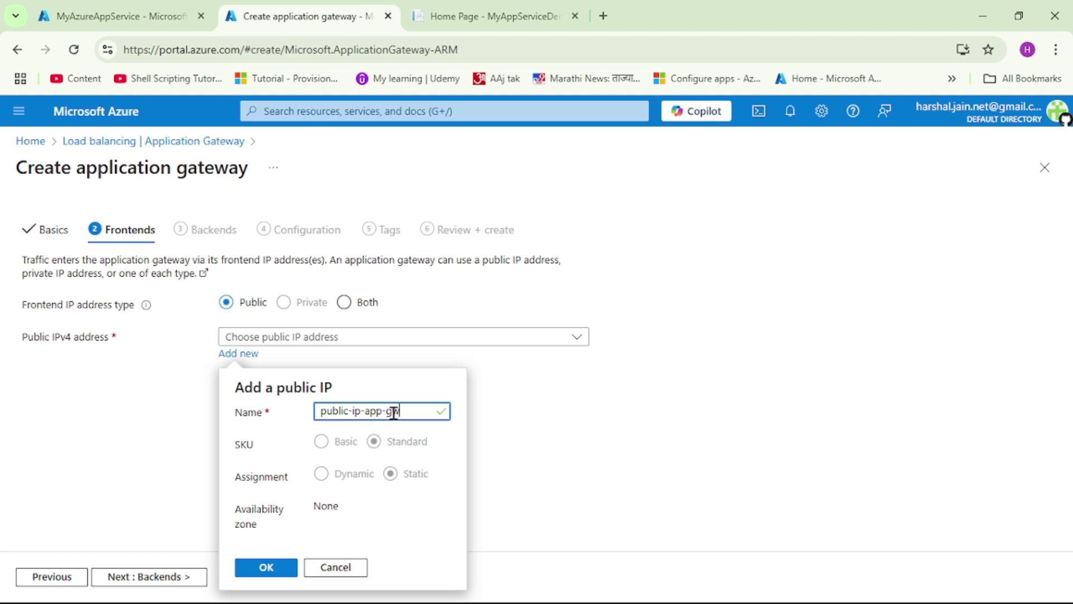
{"action": "left_click", "coordinate": [266, 567]}
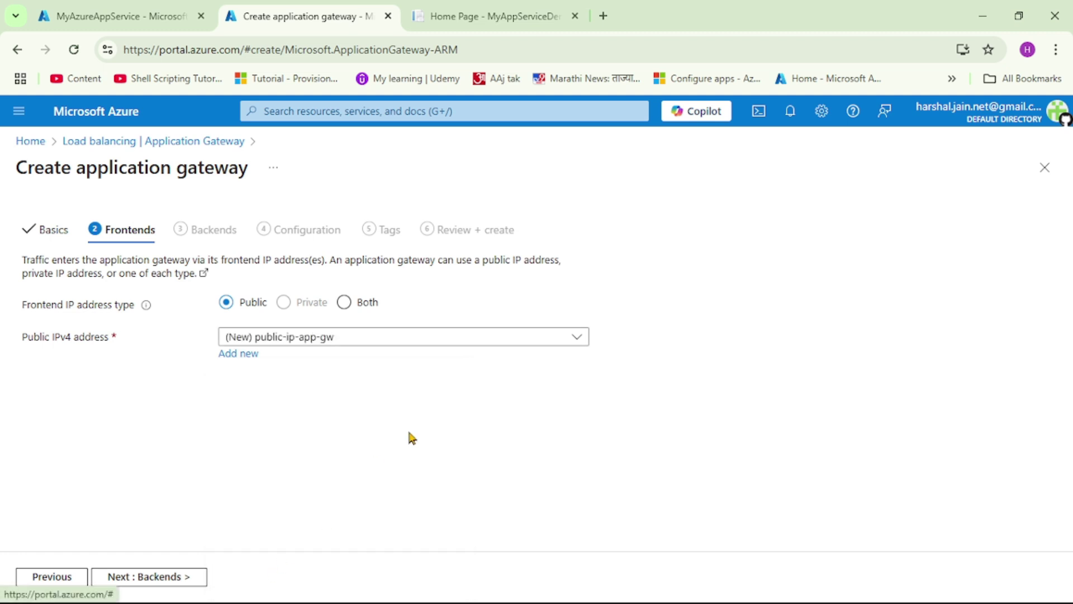
Step: Add a backend pool named backend-pool-app-service with the App Services target MyAzureAppService
{"action": "left_click", "coordinate": [165, 582]}
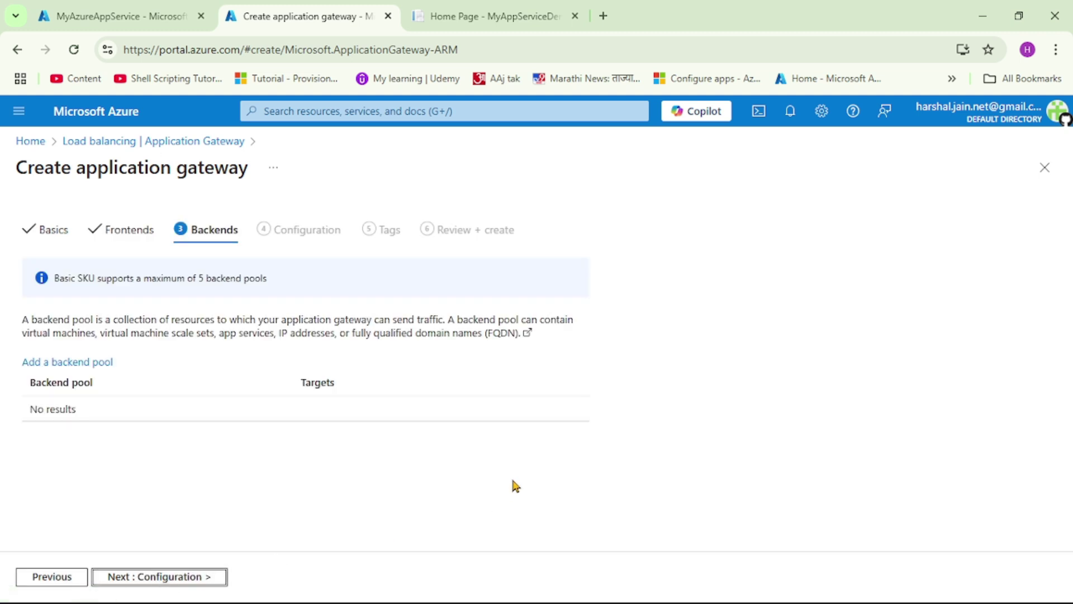
{"action": "key", "text": "alt+Tab"}
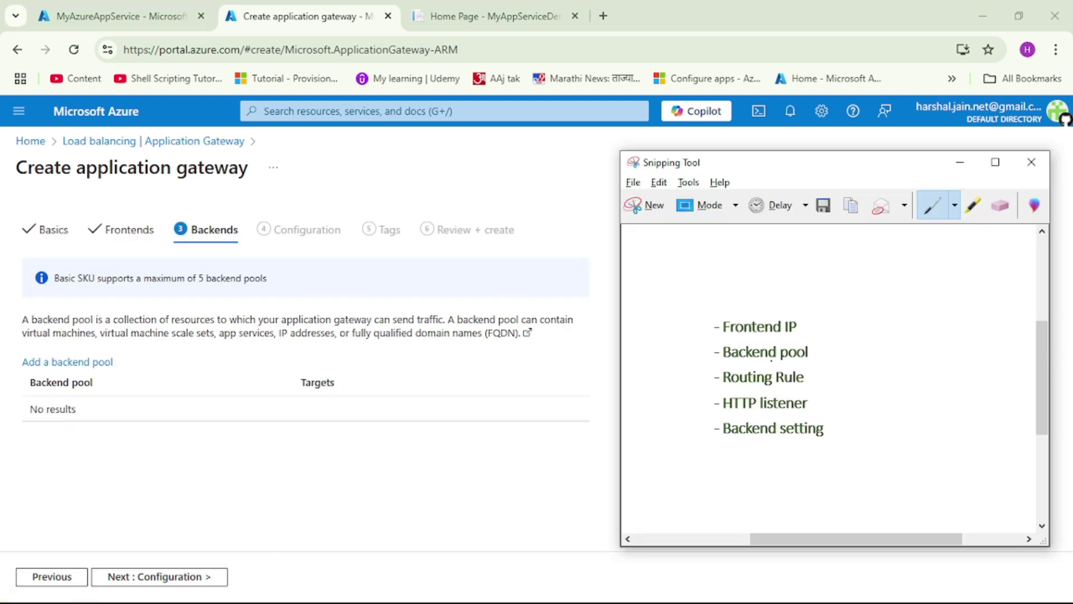
{"action": "key", "text": "alt+Tab"}
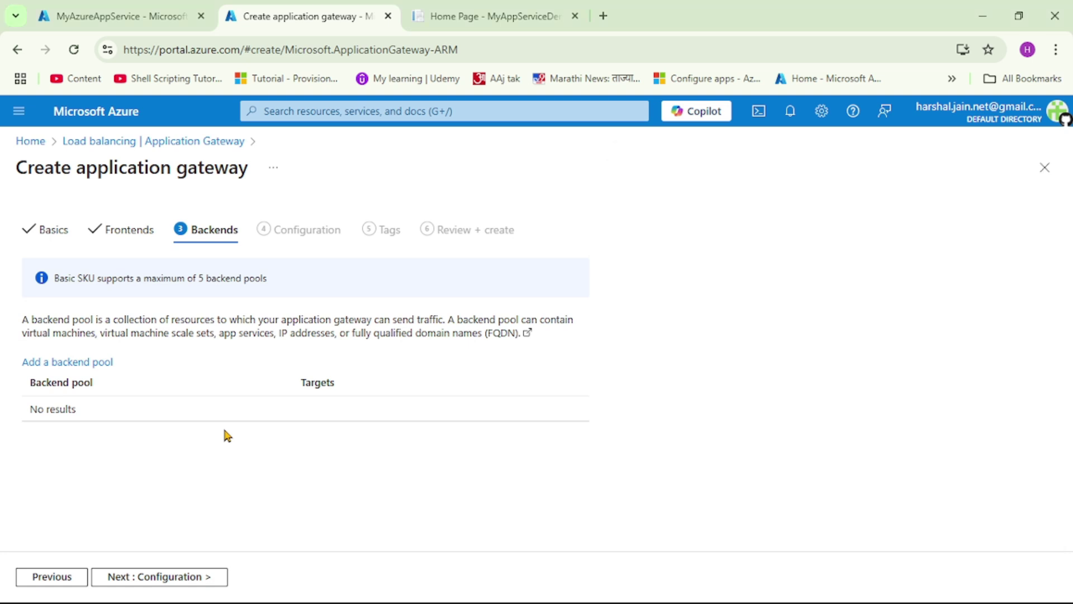
{"action": "left_click", "coordinate": [96, 365]}
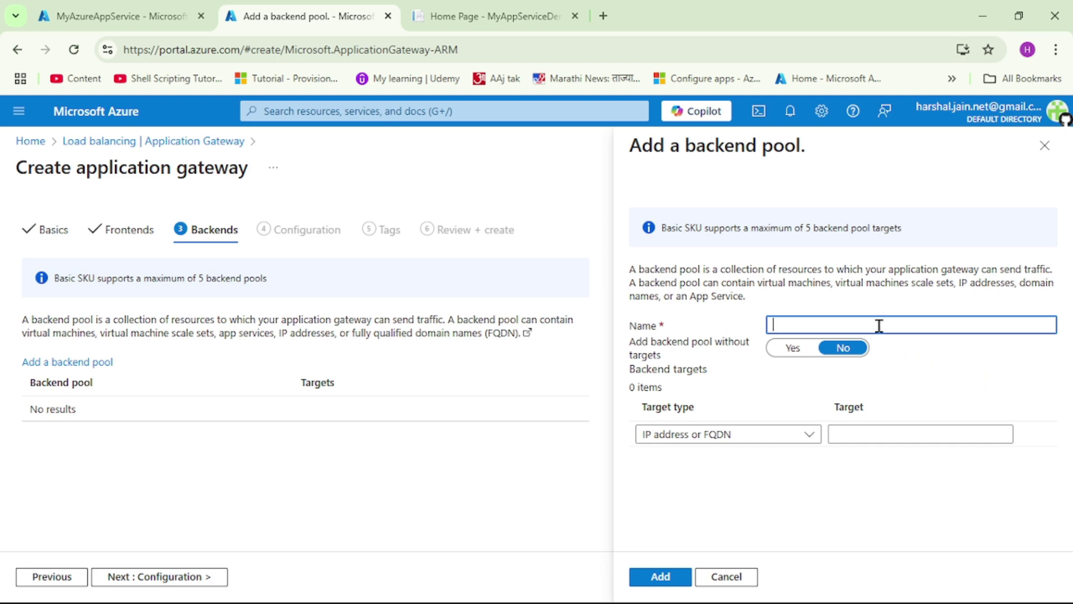
{"action": "left_click", "coordinate": [870, 380]}
{"action": "type", "text": "backend-pool-app-service"}
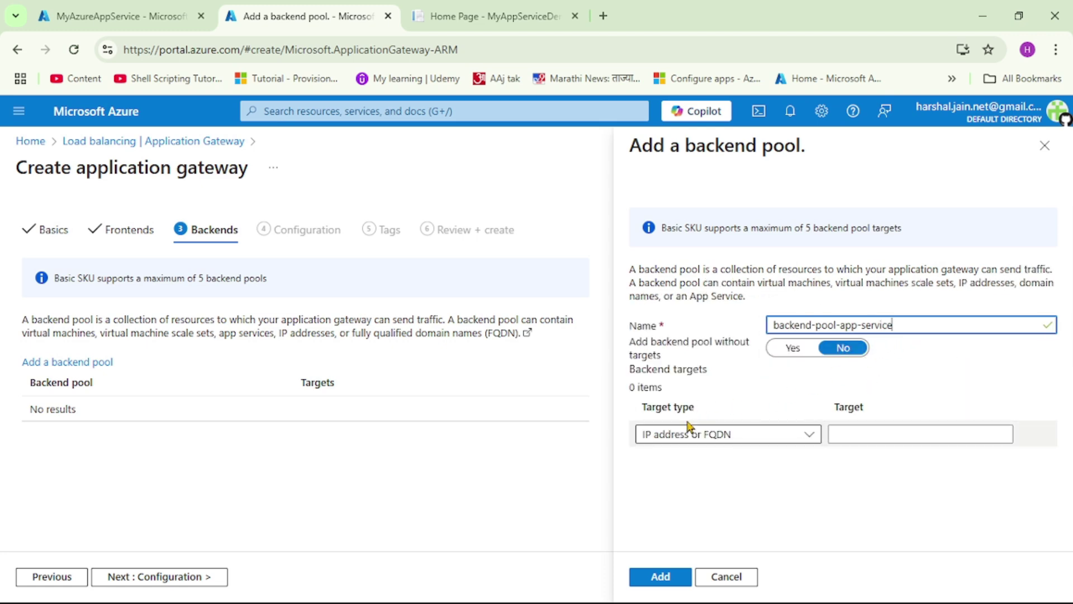
{"action": "left_click", "coordinate": [810, 437]}
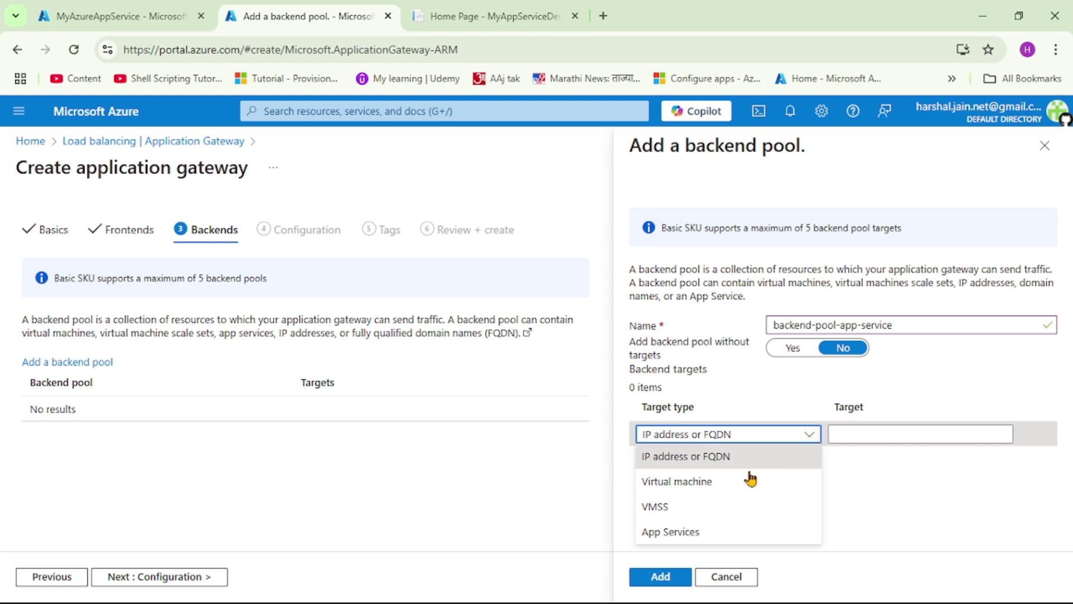
{"action": "left_click", "coordinate": [686, 533]}
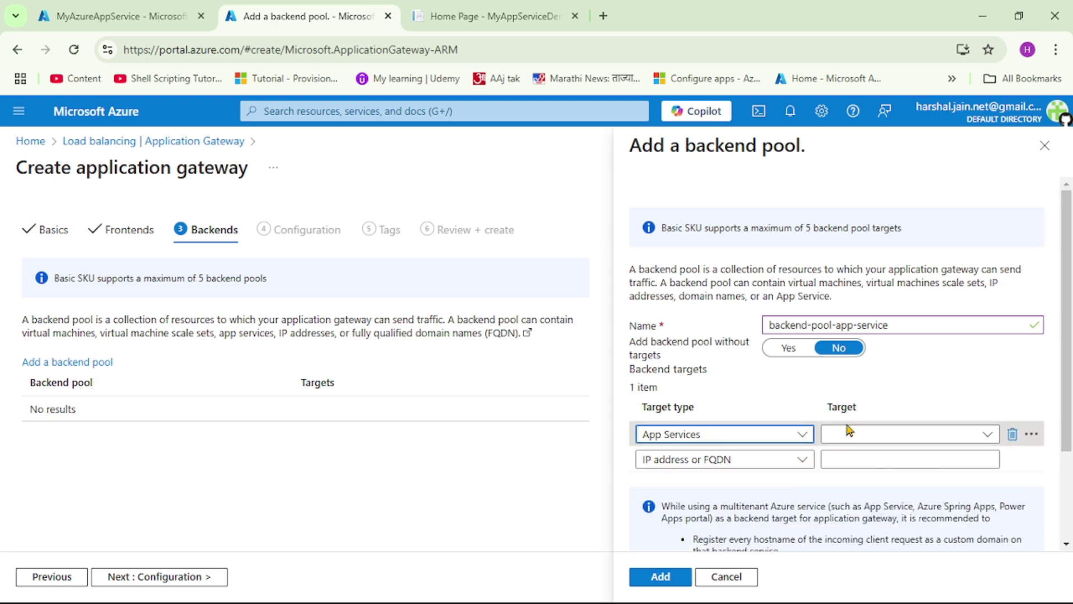
{"action": "left_click", "coordinate": [989, 437]}
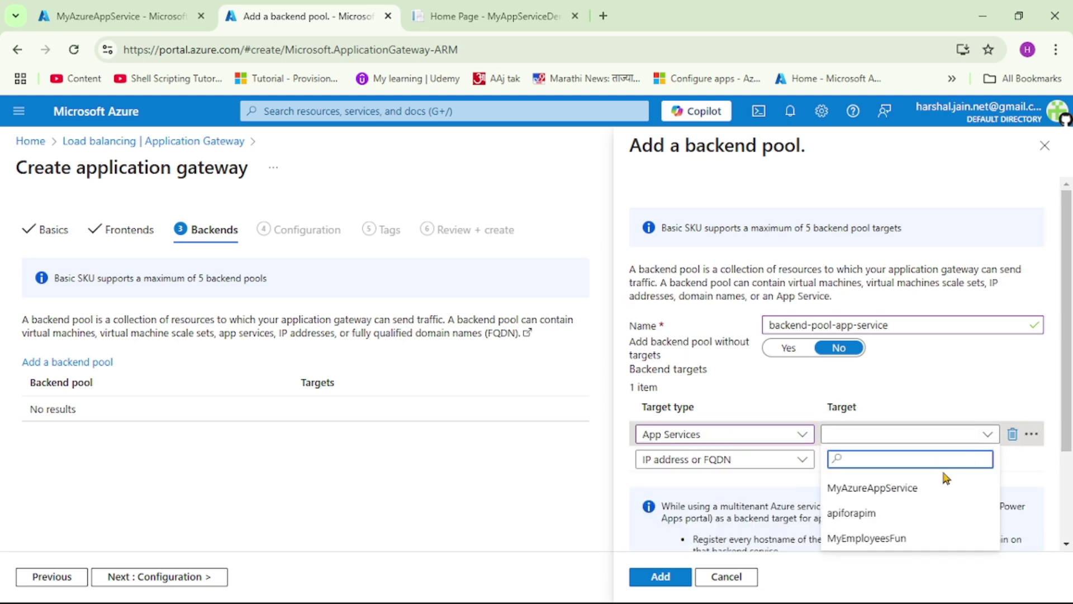
{"action": "left_click", "coordinate": [873, 499]}
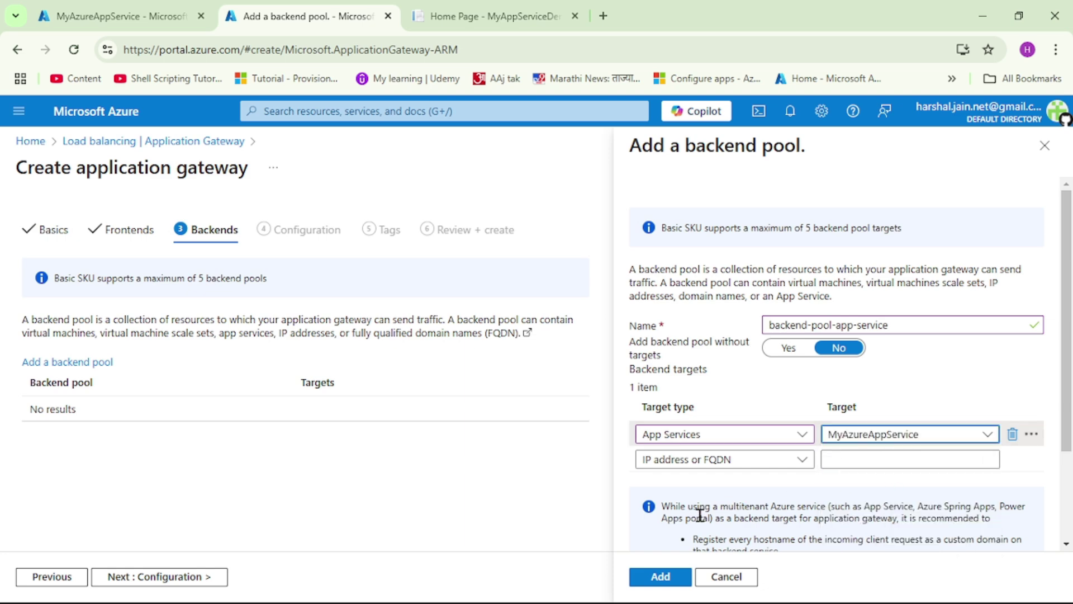
{"action": "left_click", "coordinate": [661, 576]}
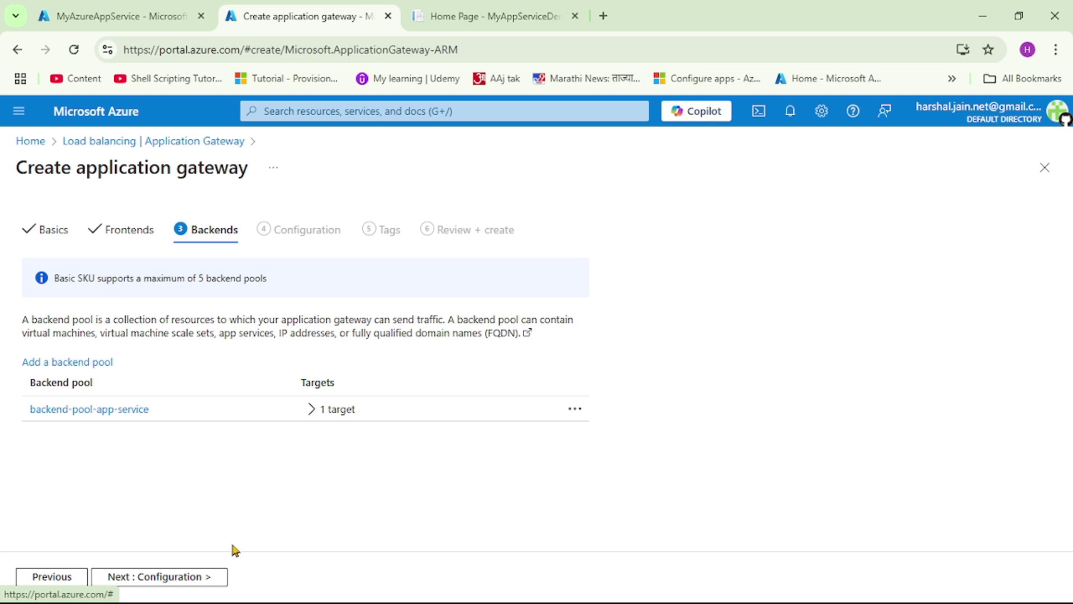
Step: Start a routing rule named routing-rule-gw-to-app-service with priority 200 in the gateway configuration
{"action": "left_click", "coordinate": [176, 582]}
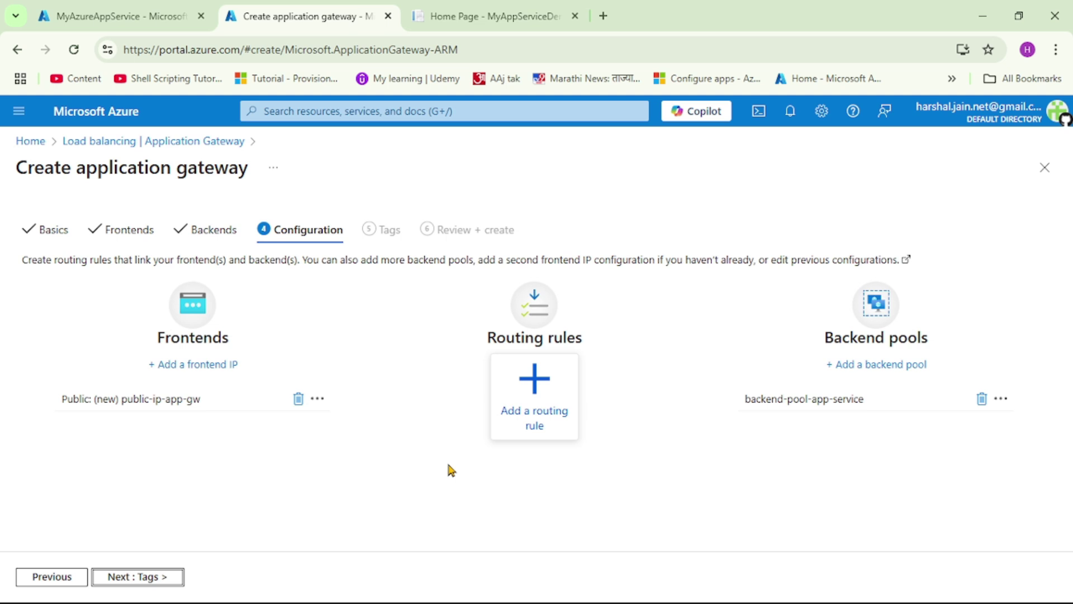
{"action": "left_click", "coordinate": [536, 392]}
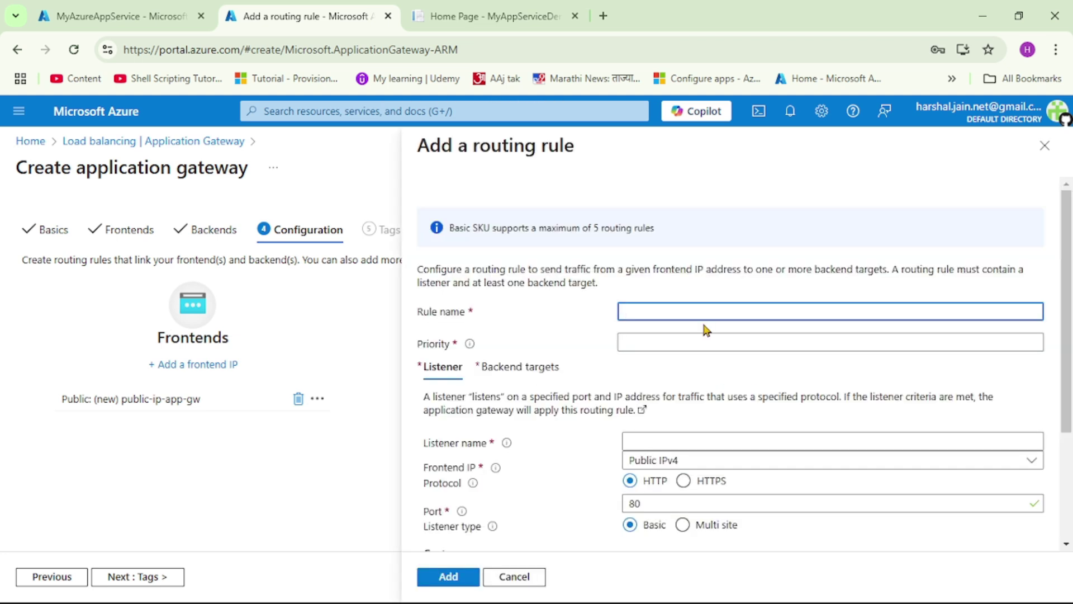
{"action": "type", "text": "rou"}
{"action": "key", "text": "BackSpace"}
{"action": "key", "text": "BackSpace"}
{"action": "key", "text": "BackSpace"}
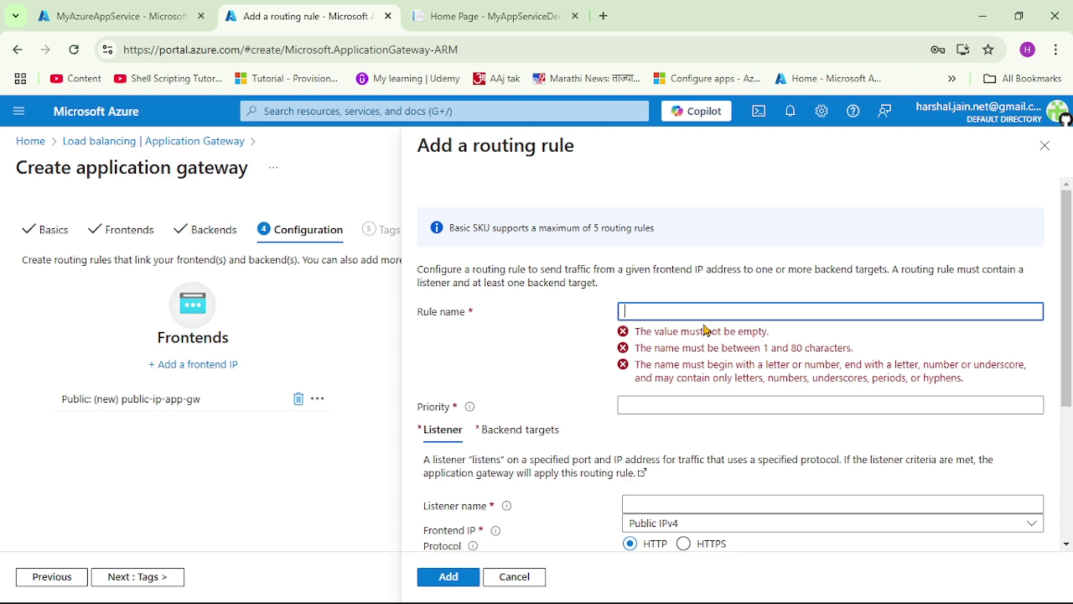
{"action": "type", "text": "routing-rule-gw-to-app-service"}
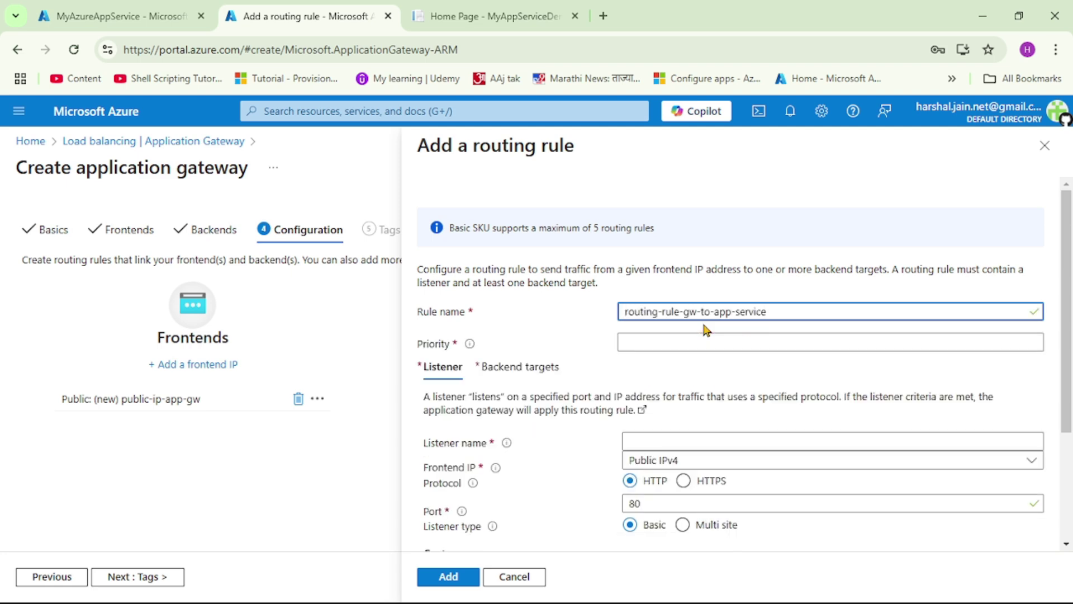
{"action": "left_click", "coordinate": [851, 348]}
{"action": "type", "text": "200"}
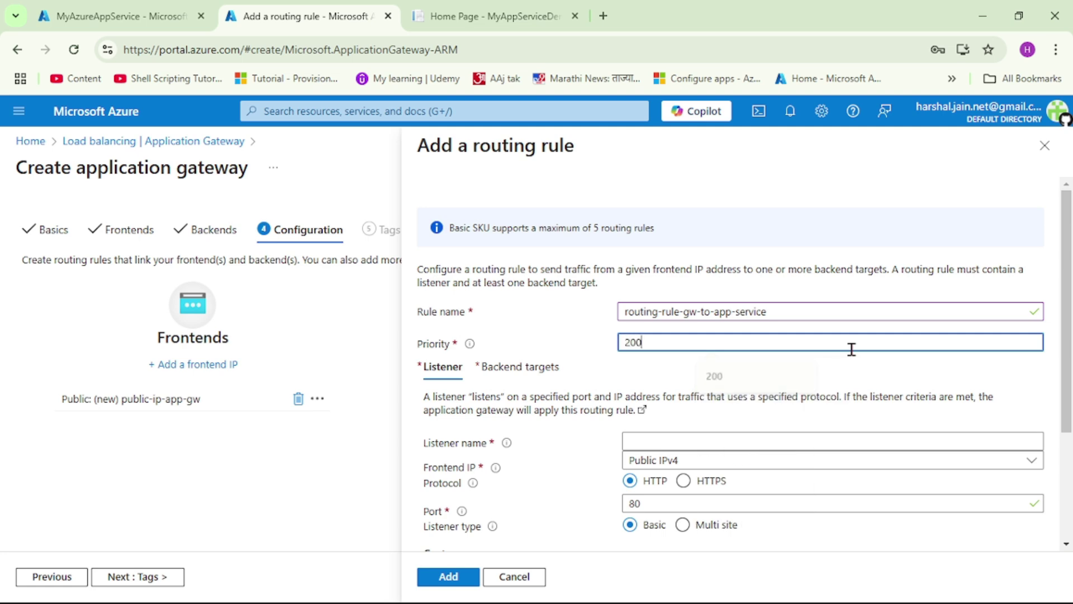
Step: Name the routing rule's listener listener-app-gw
{"action": "key", "text": "alt+Tab"}
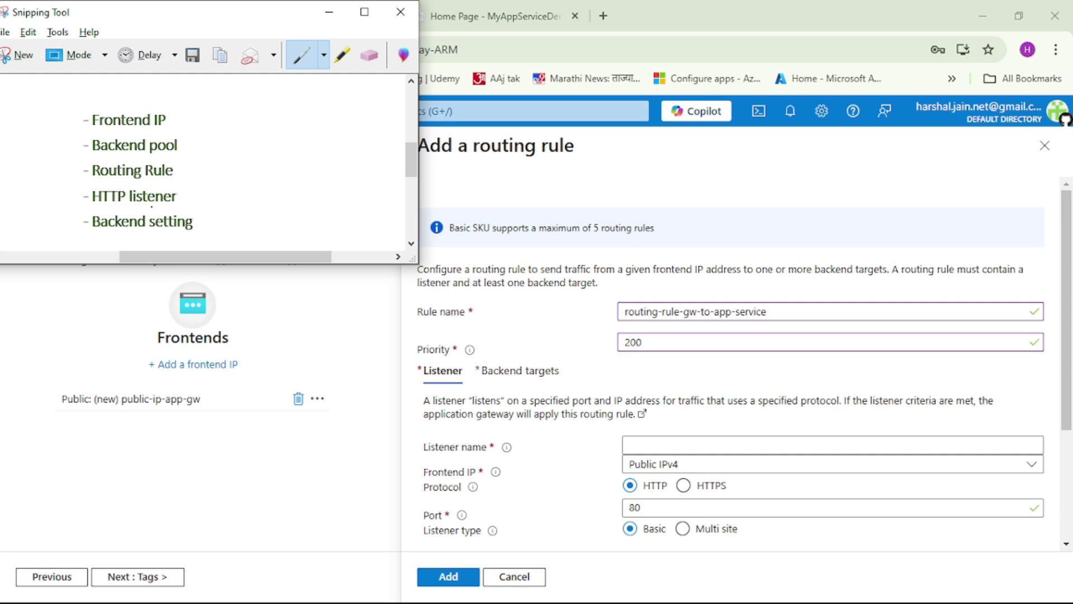
{"action": "left_click", "coordinate": [571, 301]}
{"action": "scroll", "coordinate": [585, 305], "scroll_direction": "down", "scroll_amount": 1}
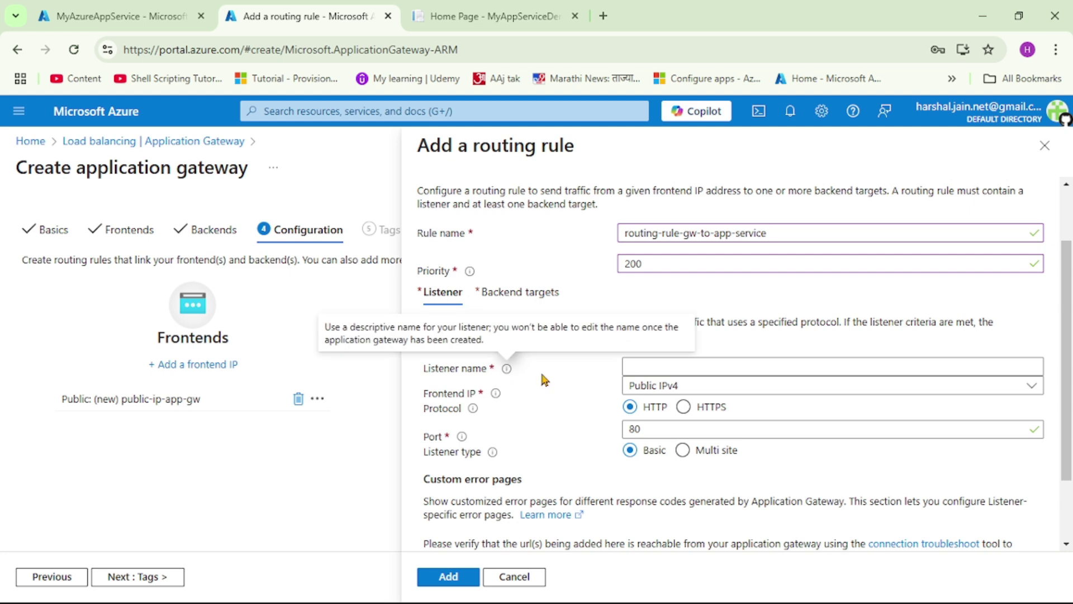
{"action": "left_click", "coordinate": [736, 366]}
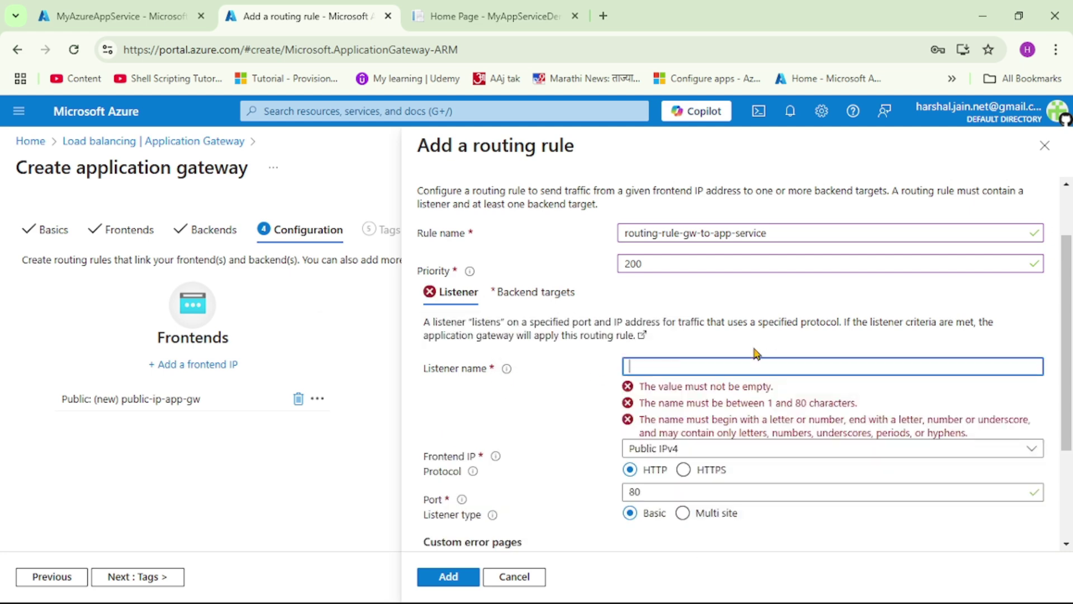
{"action": "type", "text": "listener-app-gw"}
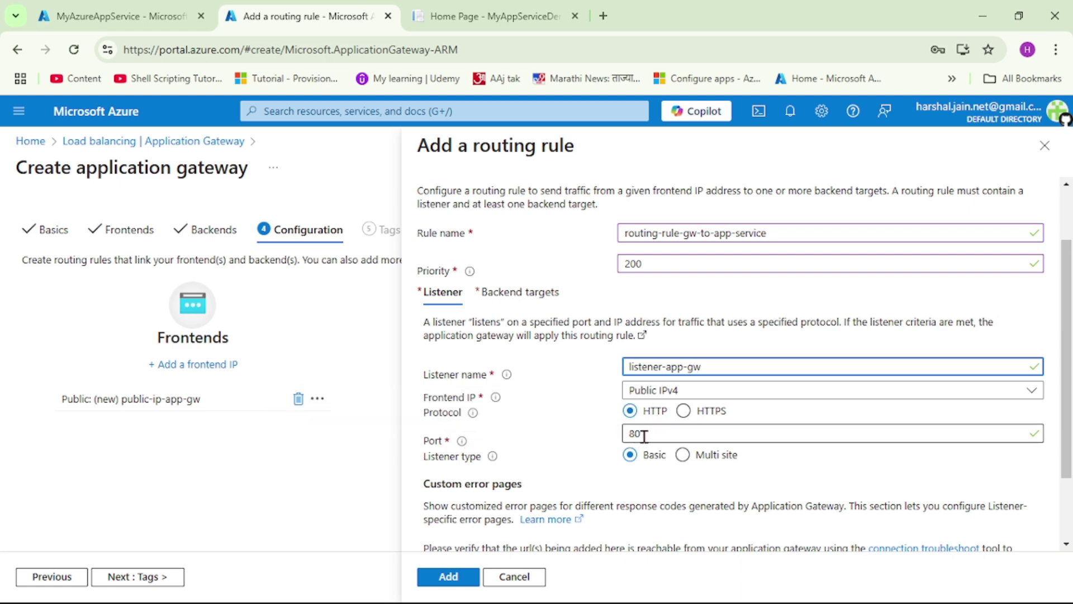
{"action": "scroll", "coordinate": [565, 433], "scroll_direction": "down", "scroll_amount": 1}
{"action": "scroll", "coordinate": [572, 432], "scroll_direction": "up", "scroll_amount": 2}
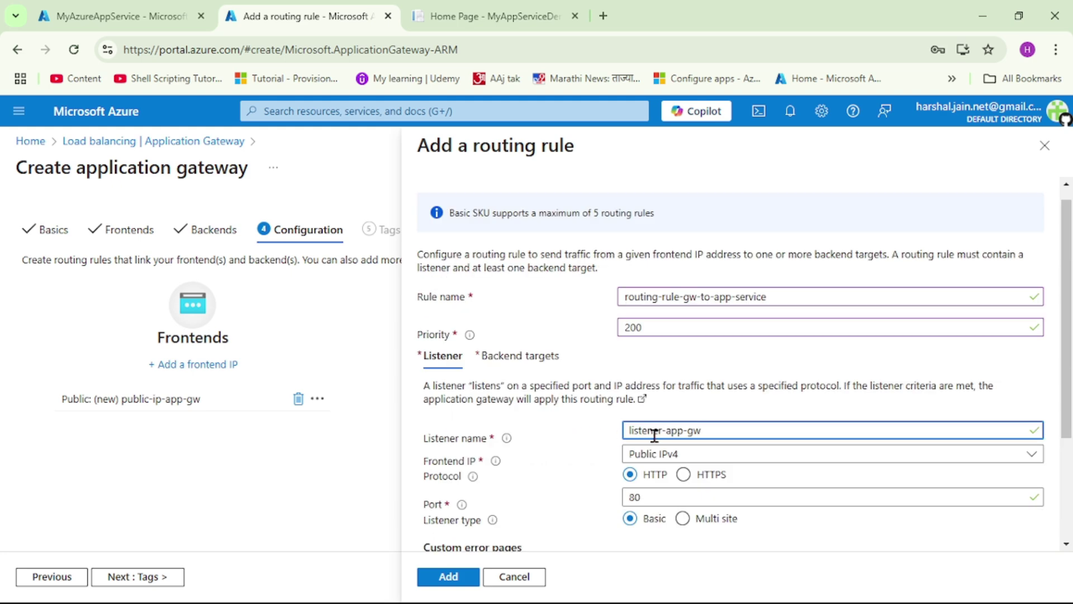
Step: Choose backend-pool-app-service as the routing rule's backend target
{"action": "left_click", "coordinate": [529, 358]}
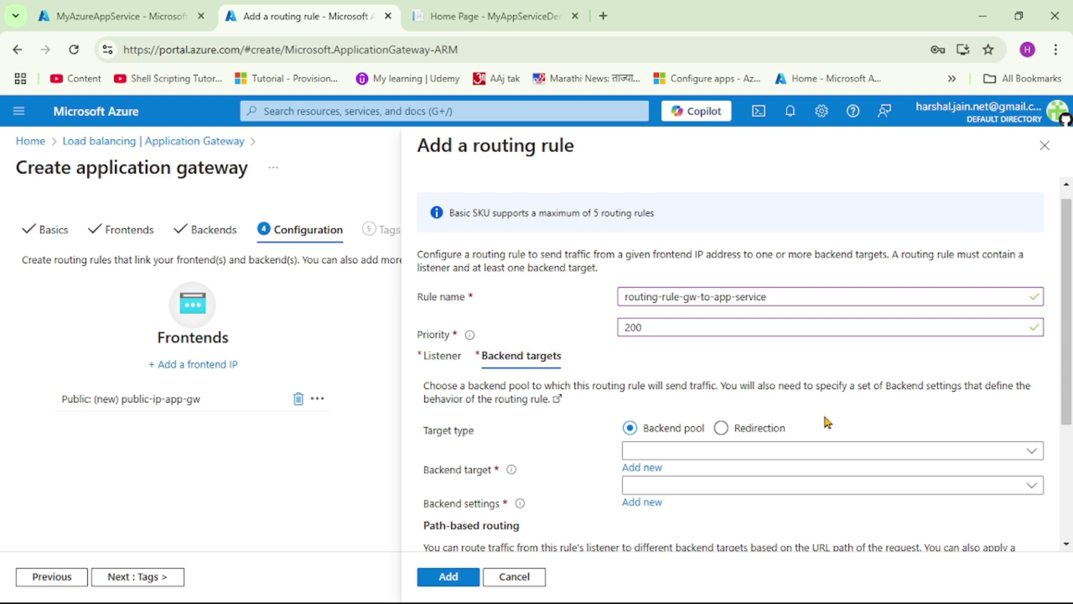
{"action": "scroll", "coordinate": [823, 413], "scroll_direction": "down", "scroll_amount": 2}
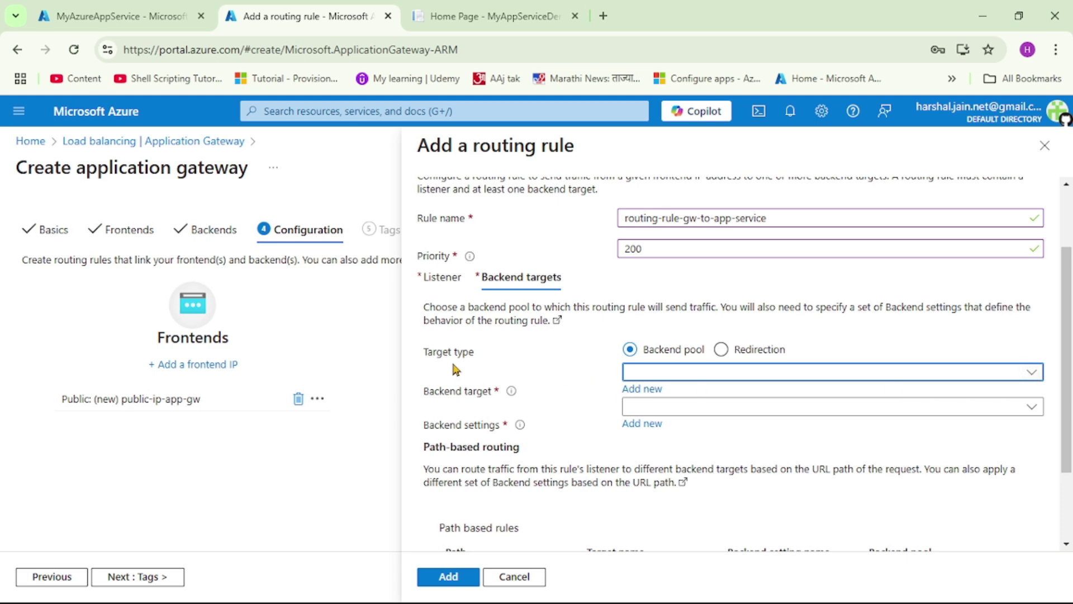
{"action": "left_click", "coordinate": [1031, 378]}
{"action": "left_click", "coordinate": [1007, 353]}
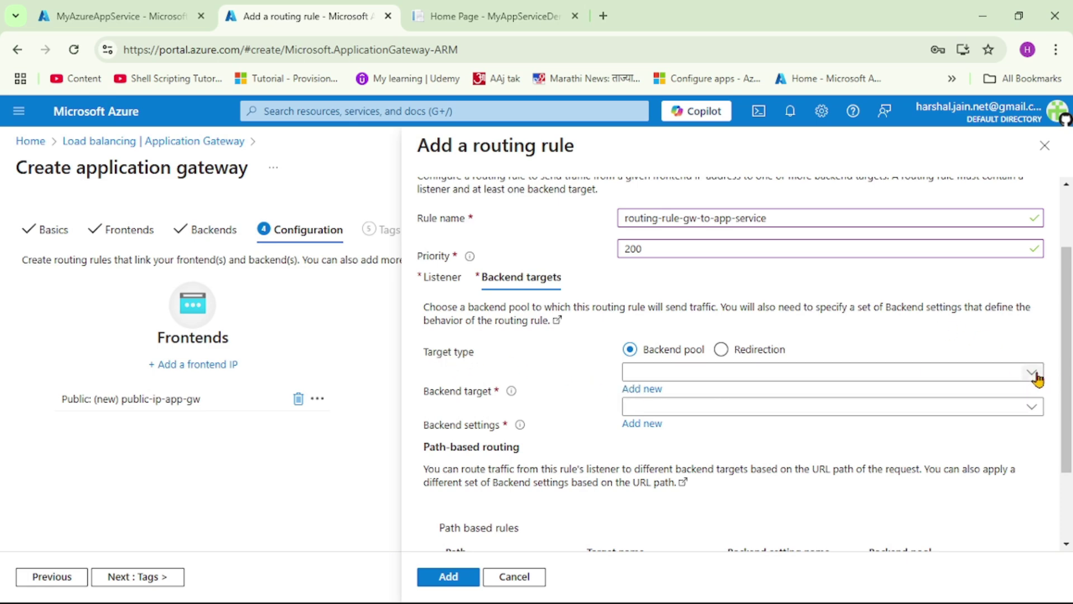
{"action": "left_click", "coordinate": [1033, 374]}
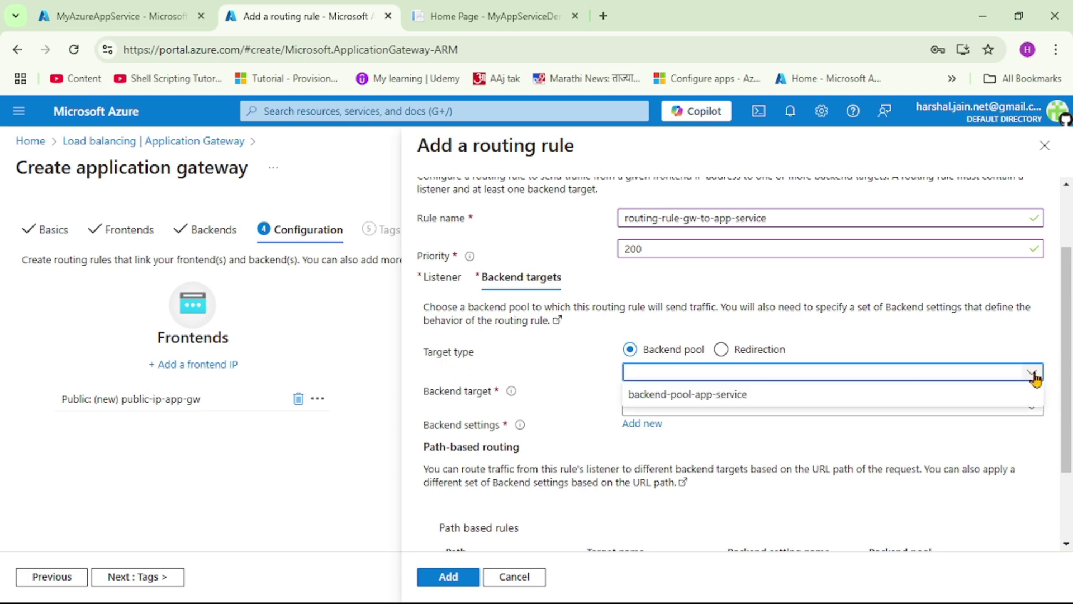
{"action": "left_click", "coordinate": [696, 395]}
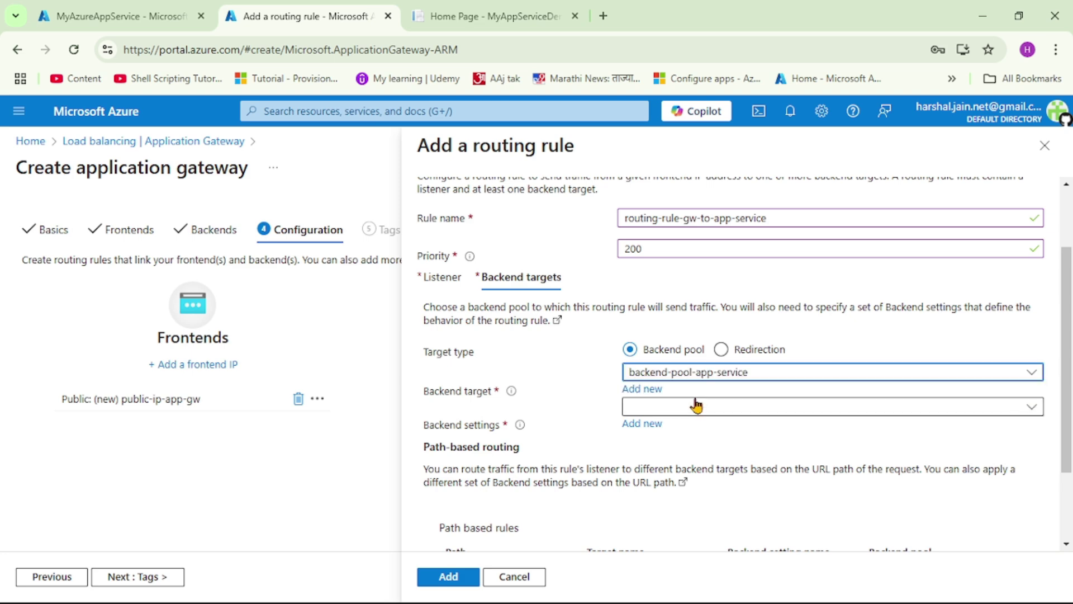
Step: Start a new backend setting named backend-setting-app-service using HTTPS, with the backend server's certificate issued by a well-known CA
{"action": "left_click", "coordinate": [642, 424]}
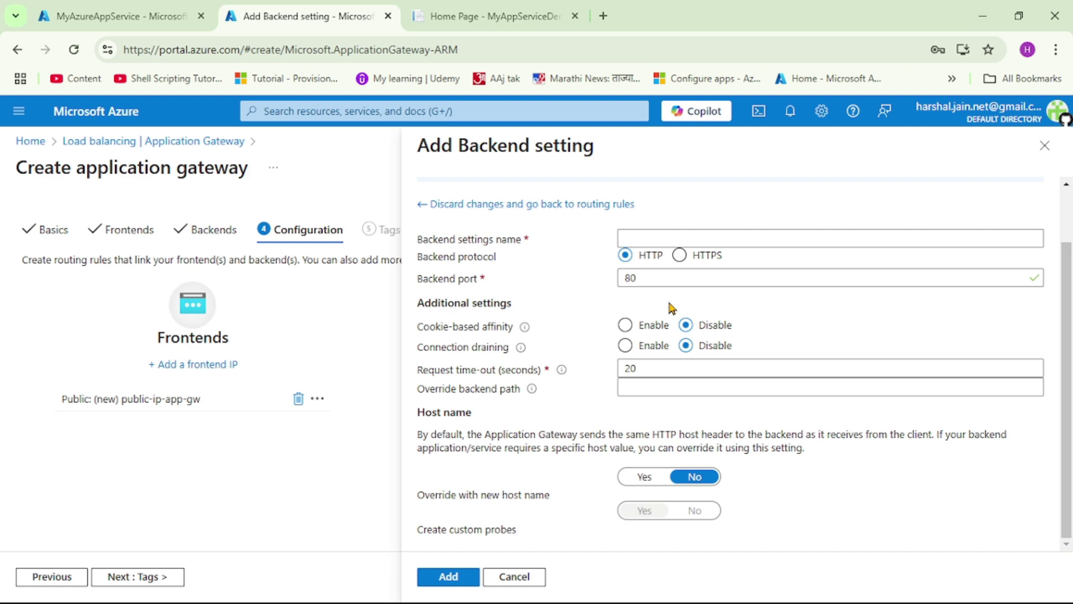
{"action": "left_click", "coordinate": [669, 242]}
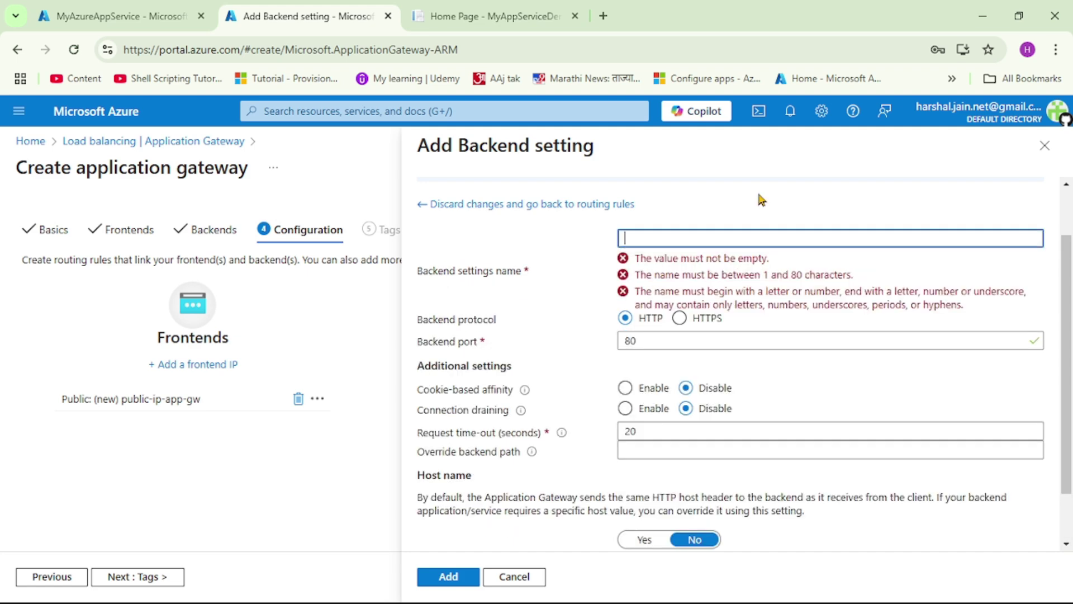
{"action": "type", "text": "backend-setting-app-service"}
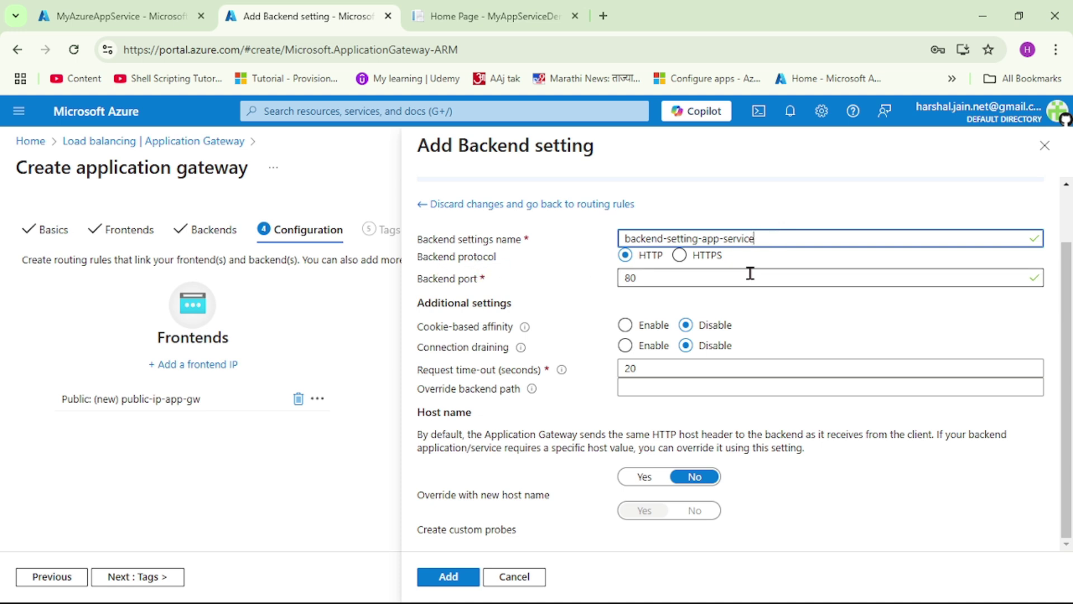
{"action": "left_click", "coordinate": [679, 255]}
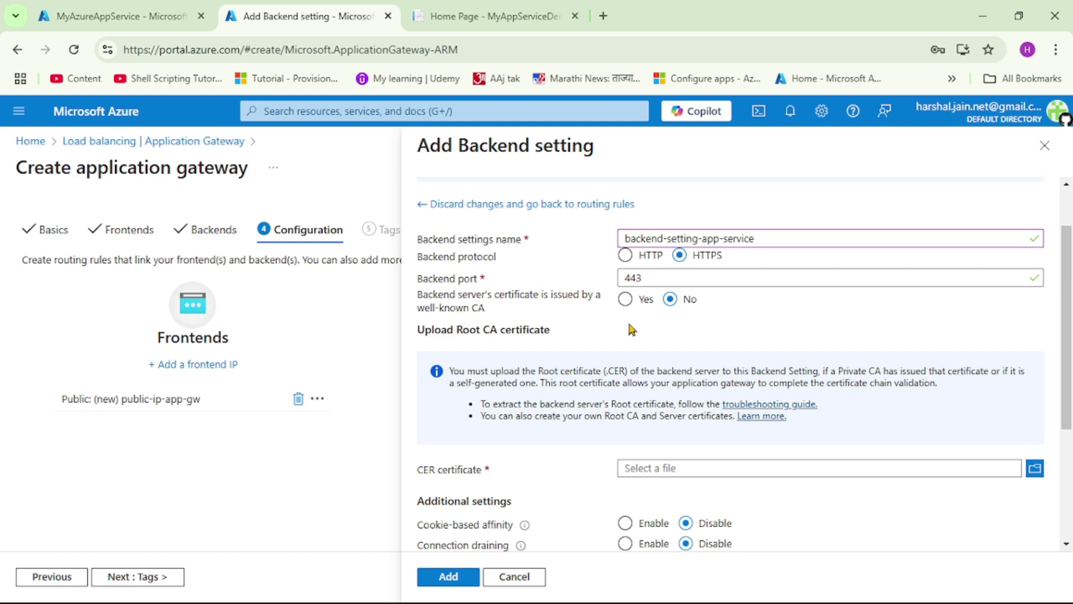
{"action": "left_click", "coordinate": [626, 300]}
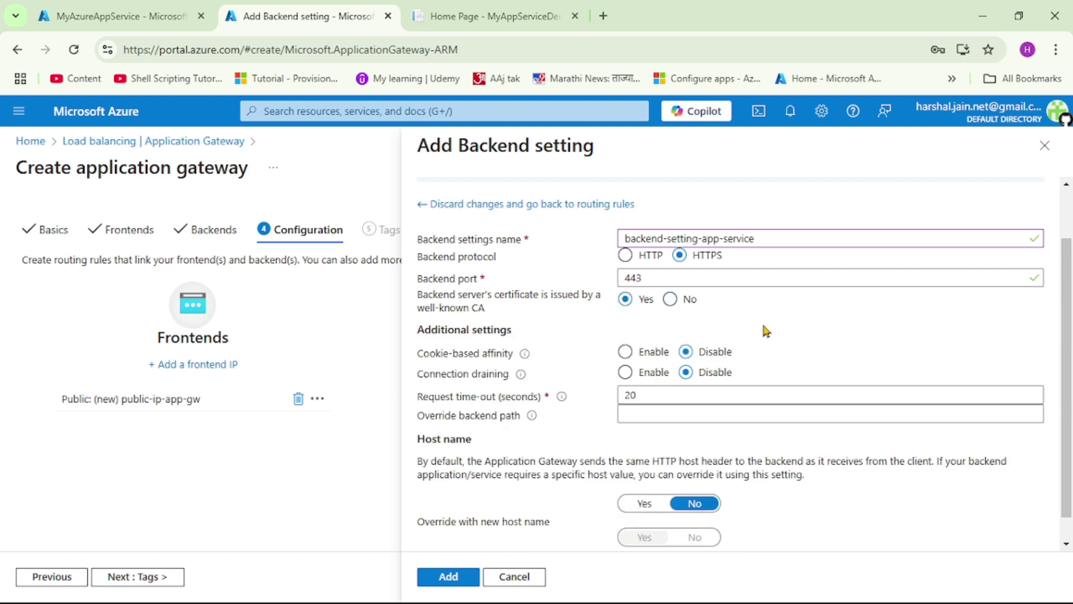
Step: Override the host name by picking it from the backend target, and add the backend setting to the routing rule
{"action": "scroll", "coordinate": [763, 322], "scroll_direction": "down", "scroll_amount": 1}
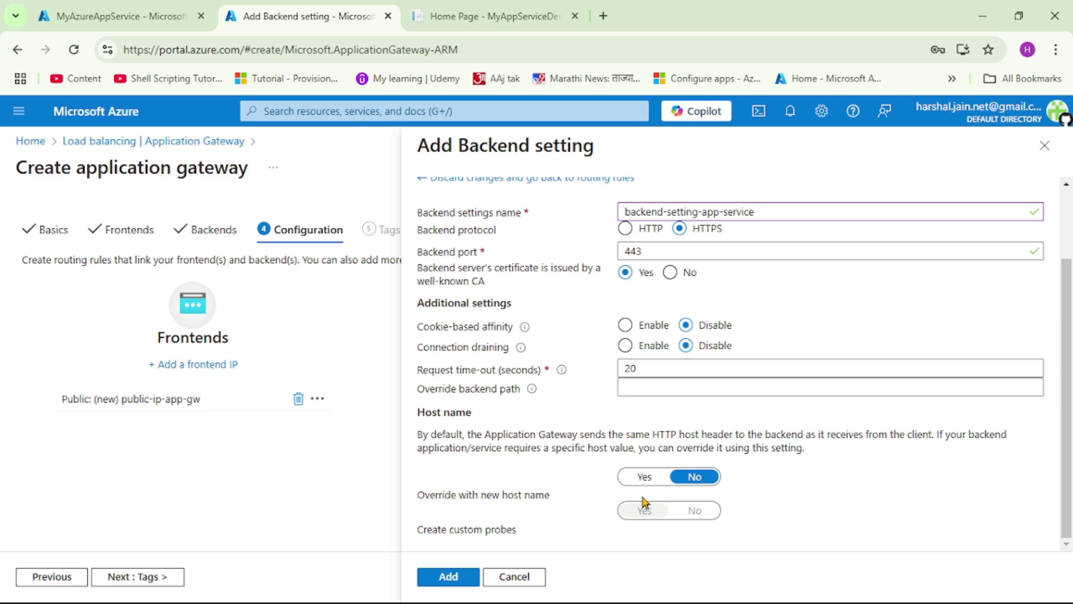
{"action": "left_click", "coordinate": [643, 476]}
{"action": "scroll", "coordinate": [719, 445], "scroll_direction": "down", "scroll_amount": 3}
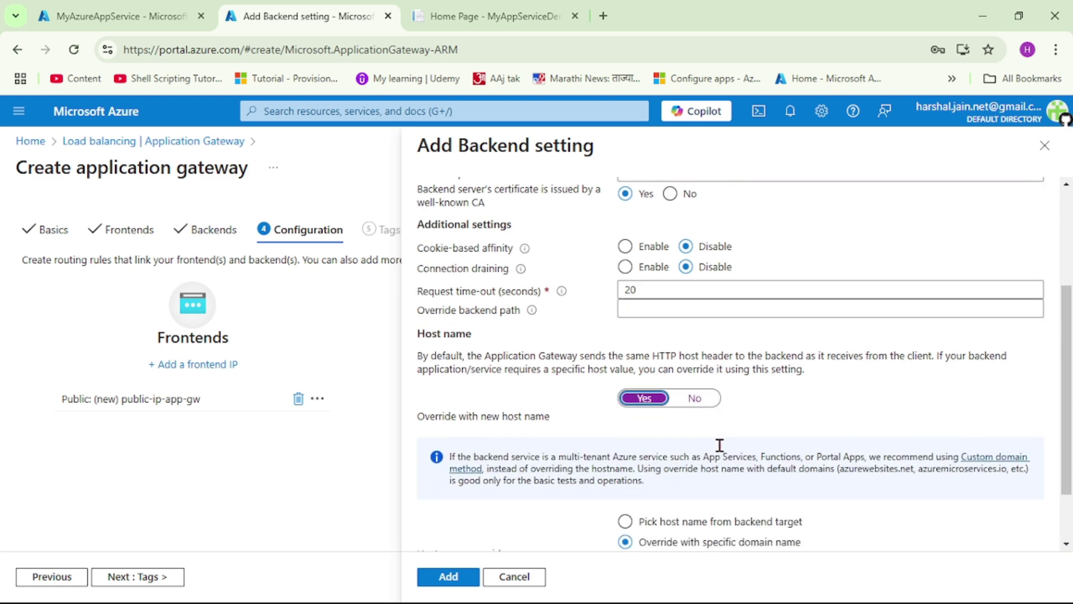
{"action": "scroll", "coordinate": [719, 445], "scroll_direction": "down", "scroll_amount": 2}
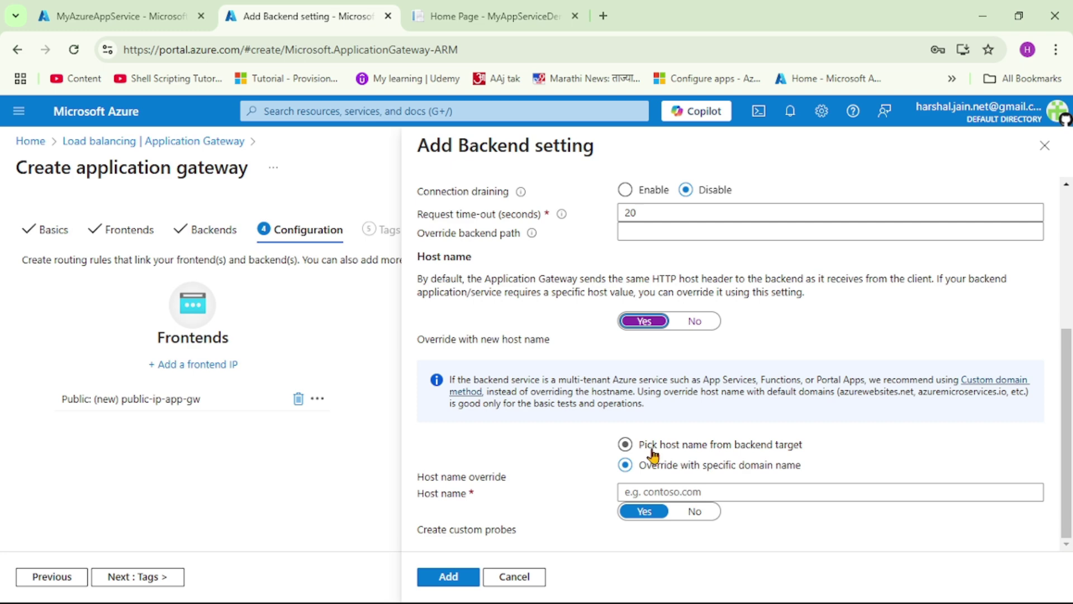
{"action": "left_click", "coordinate": [627, 448]}
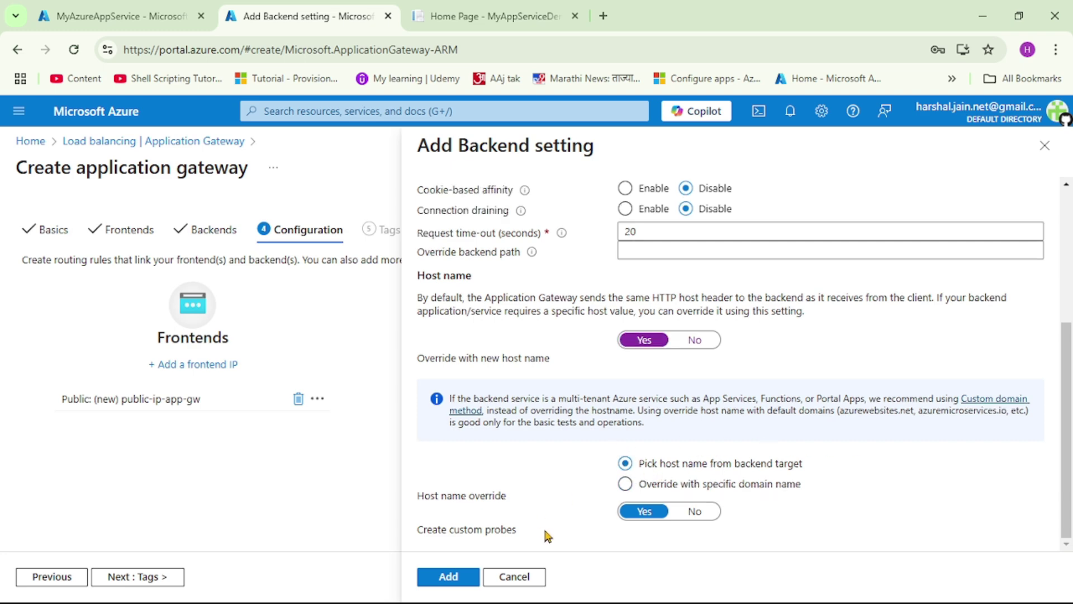
{"action": "left_click", "coordinate": [451, 579]}
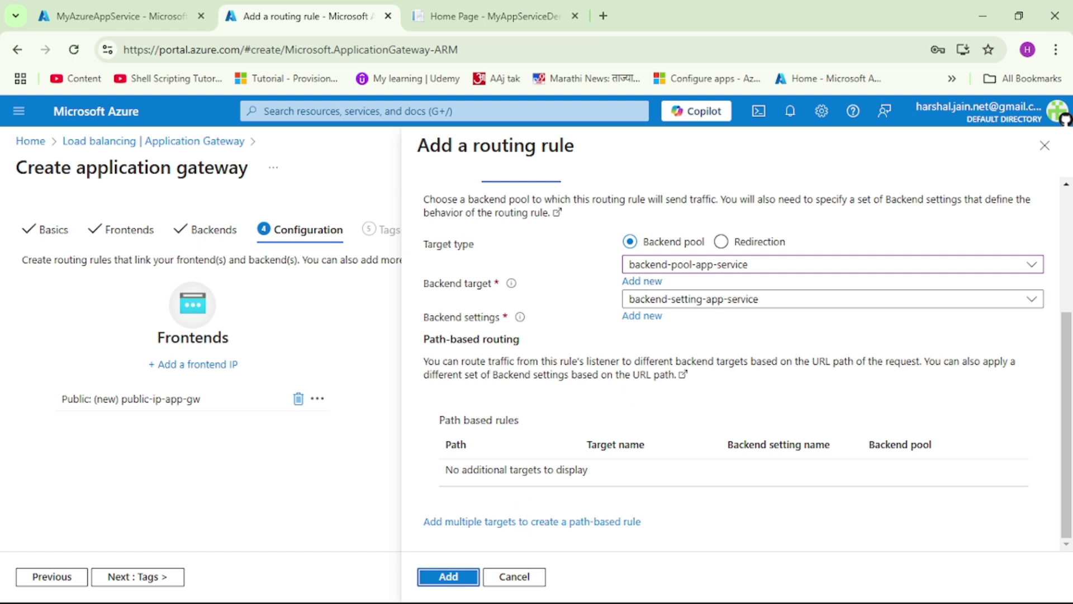
Step: Add the finished routing rule, leave the tags empty, and create the application gateway after reviewing its settings
{"action": "left_click", "coordinate": [448, 576]}
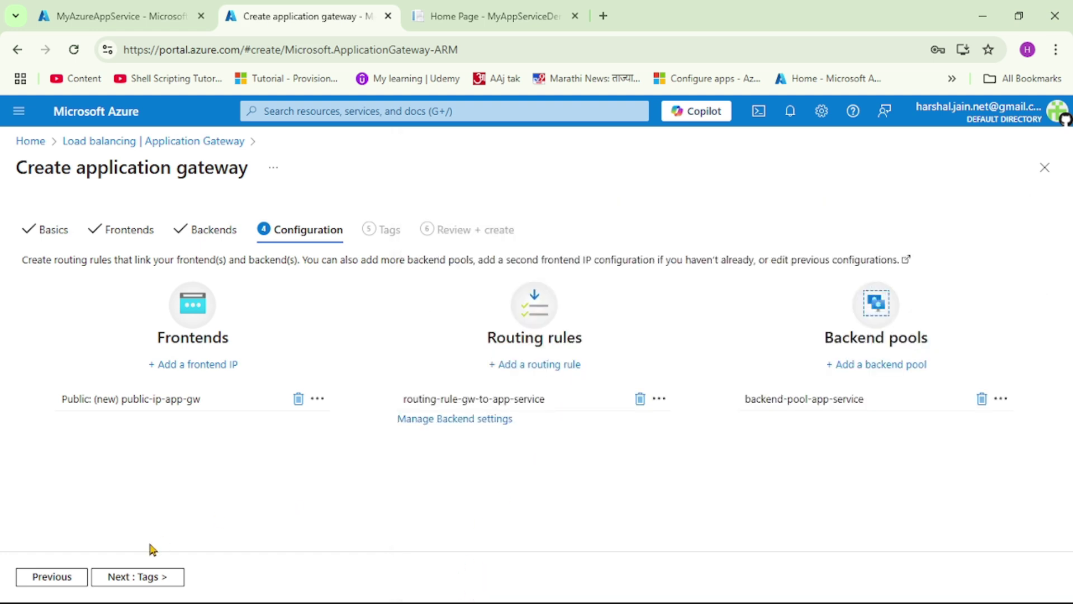
{"action": "left_click", "coordinate": [149, 576]}
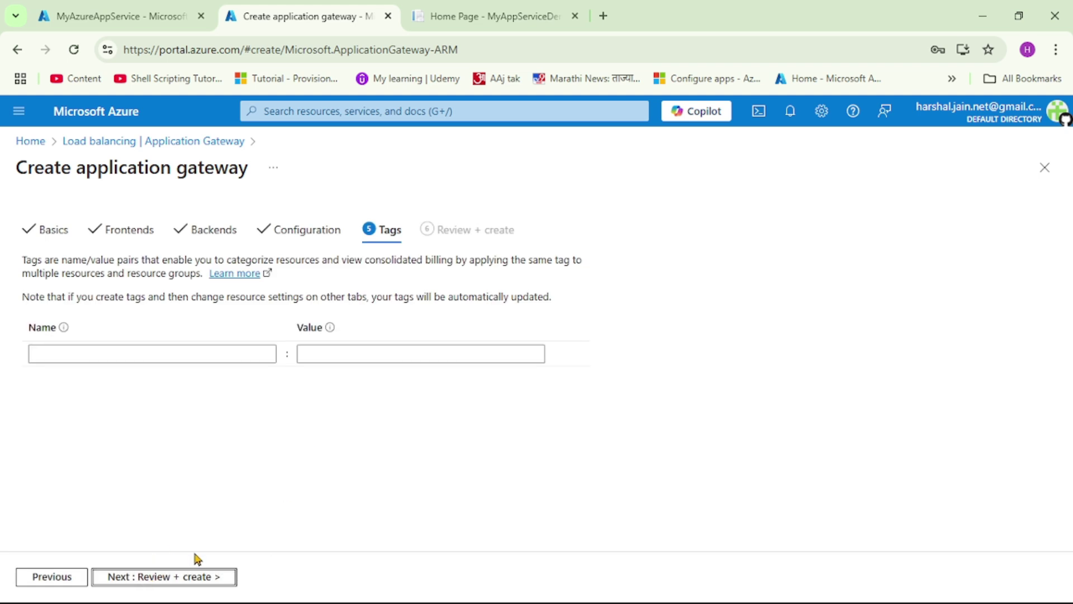
{"action": "left_click", "coordinate": [196, 581]}
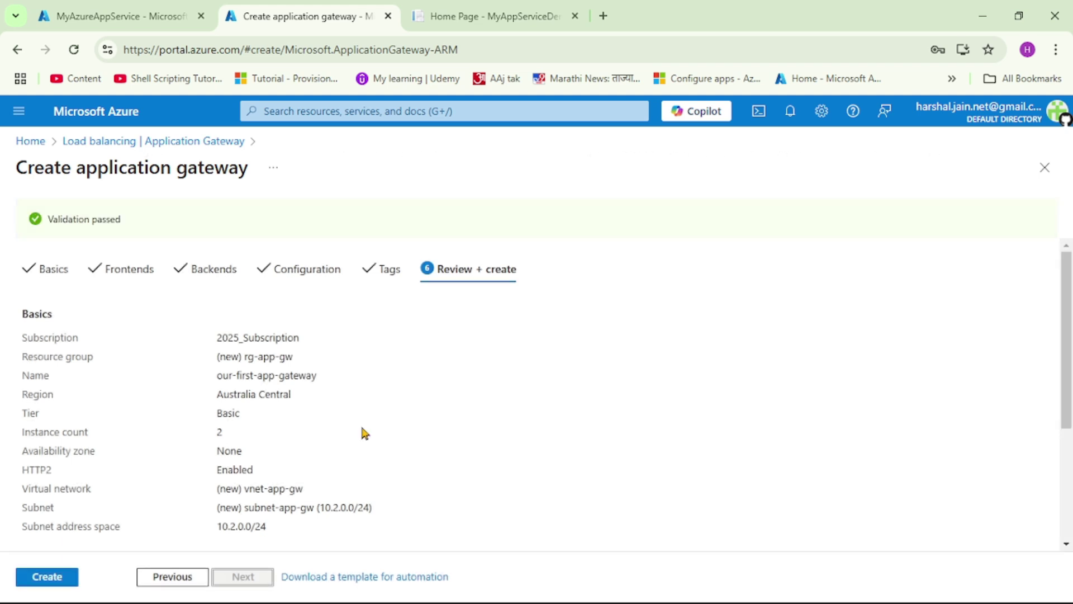
{"action": "scroll", "coordinate": [360, 423], "scroll_direction": "down", "scroll_amount": 1}
{"action": "scroll", "coordinate": [360, 423], "scroll_direction": "up", "scroll_amount": 1}
{"action": "left_click", "coordinate": [56, 581]}
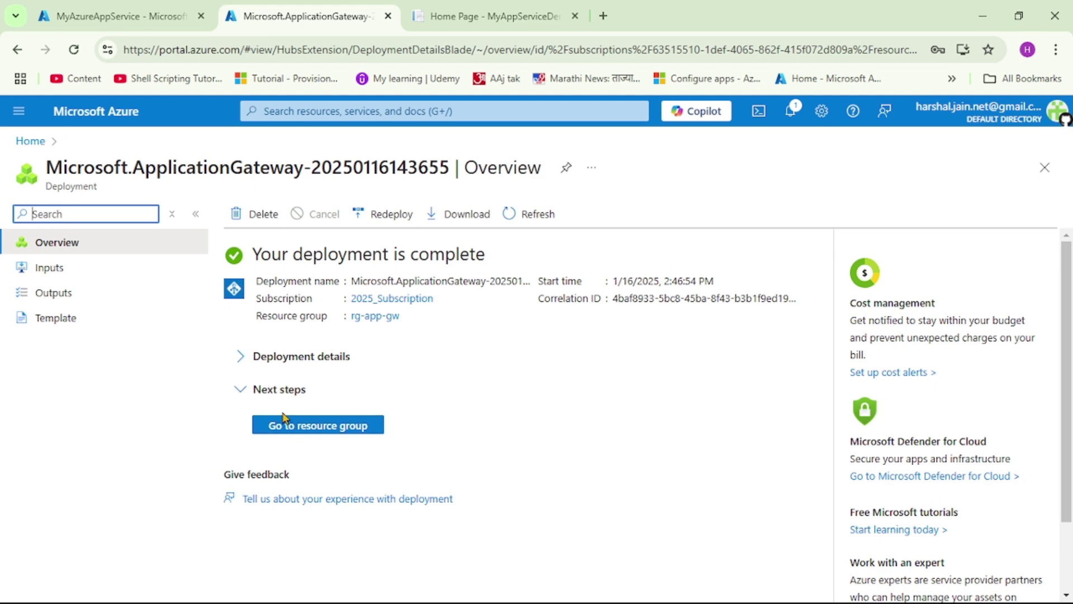
Step: Examine the resources and their types in the deployment details of the application gateway
{"action": "left_click", "coordinate": [241, 360]}
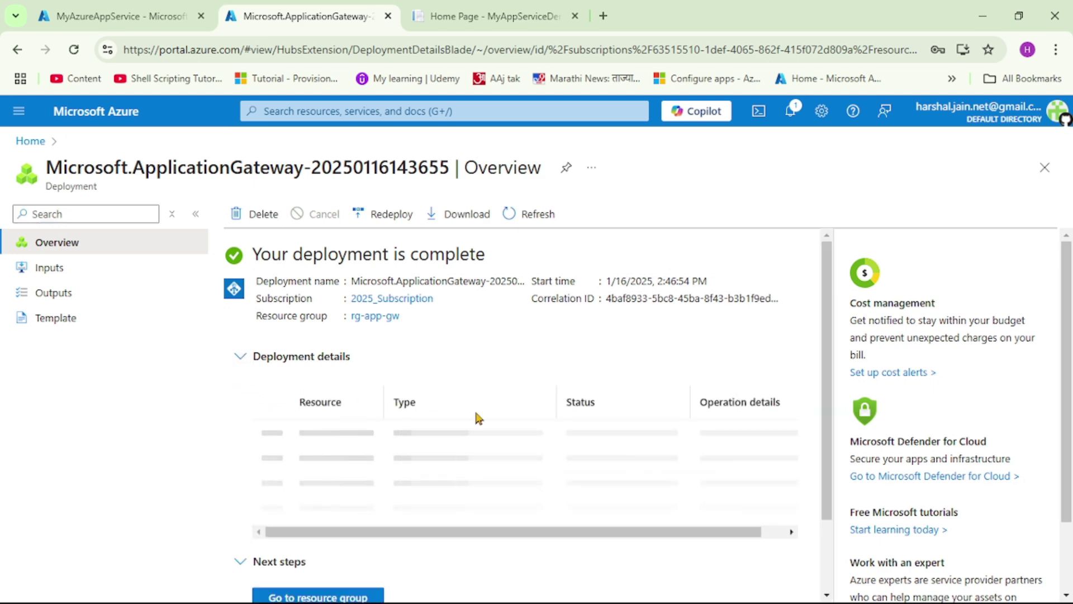
{"action": "scroll", "coordinate": [726, 479], "scroll_direction": "down", "scroll_amount": 2}
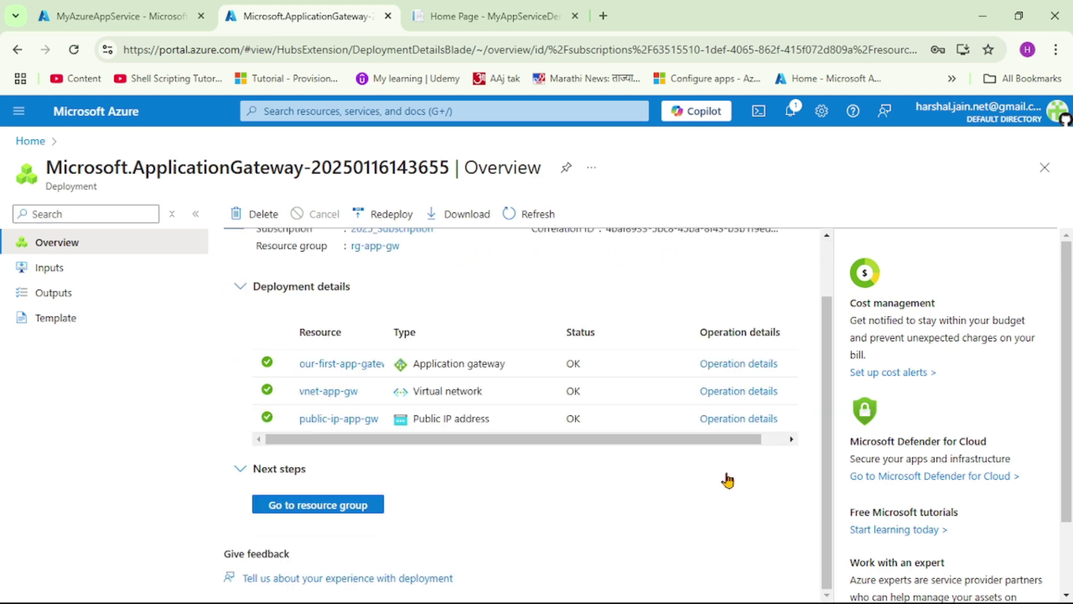
{"action": "left_click_drag", "start_coordinate": [483, 391], "coordinate": [417, 391]}
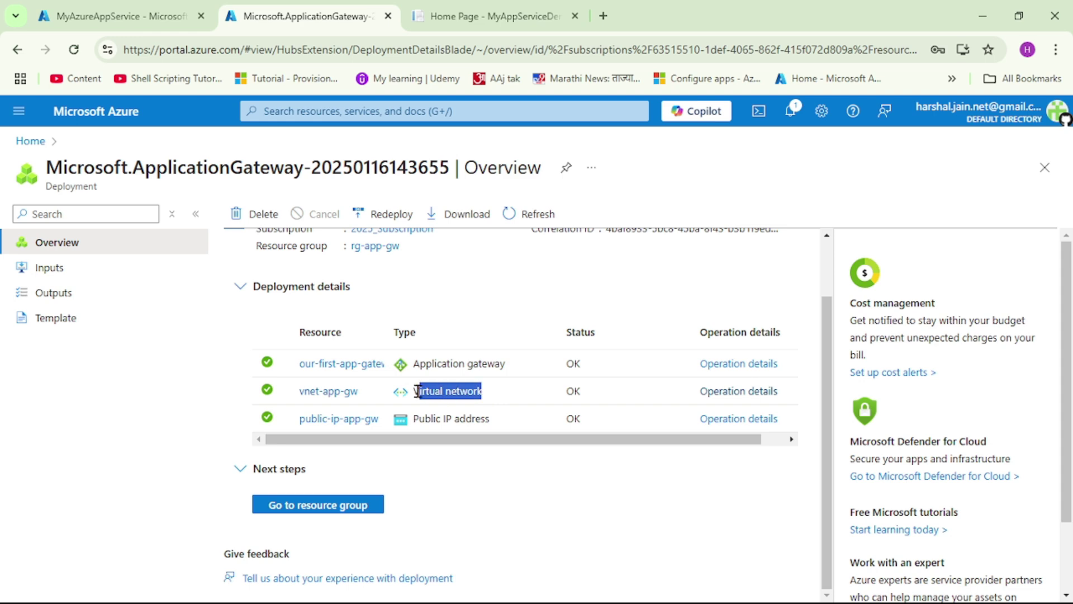
{"action": "left_click_drag", "start_coordinate": [490, 418], "coordinate": [428, 418]}
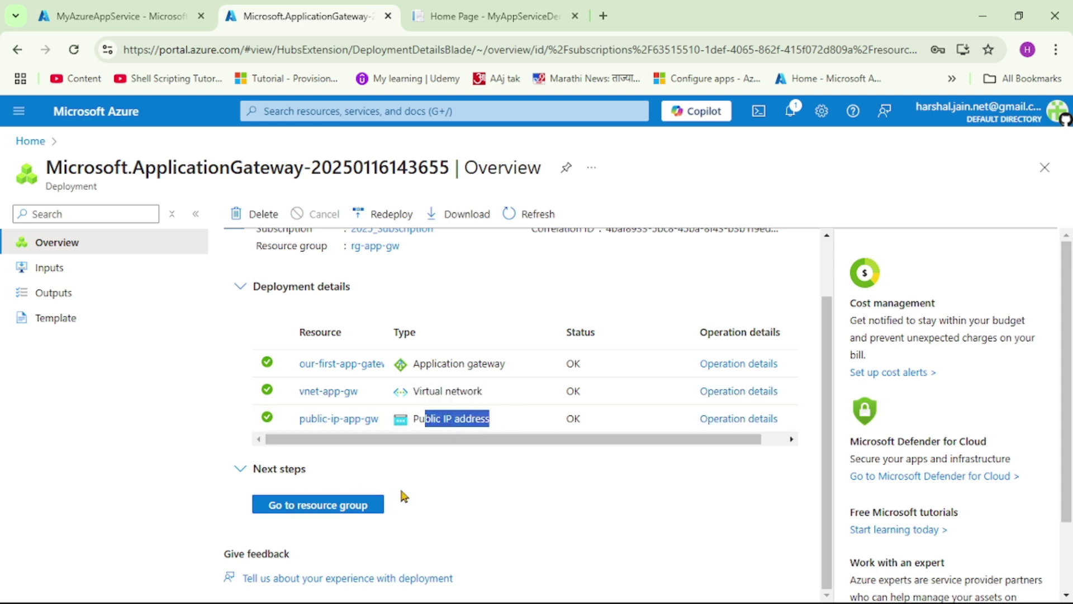
Step: Open our-first-app-gateway from its resource group and copy its frontend public IP address
{"action": "left_click", "coordinate": [310, 505]}
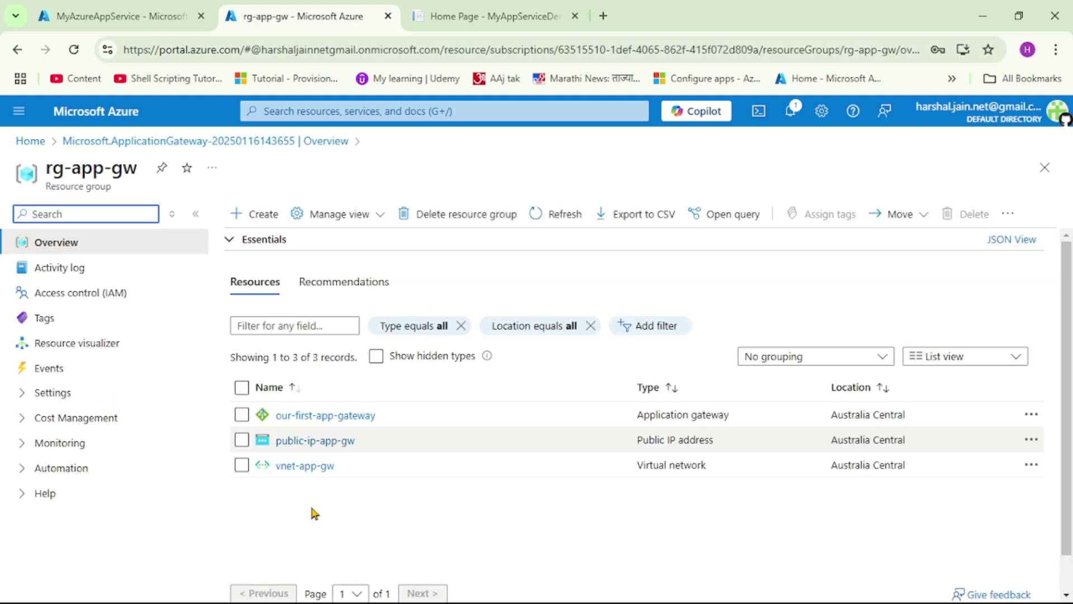
{"action": "left_click", "coordinate": [338, 416]}
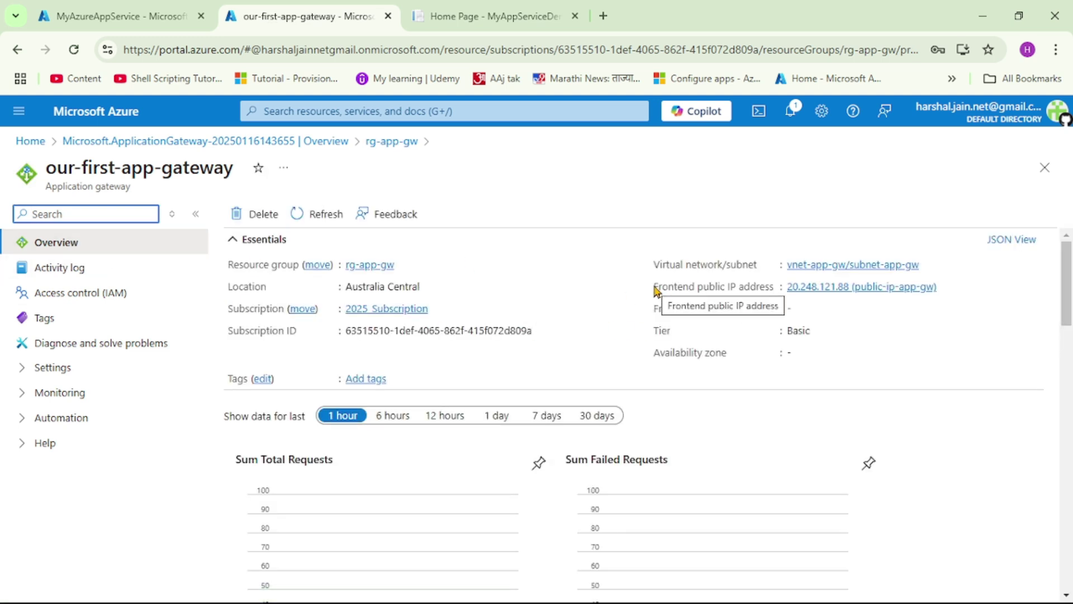
{"action": "left_click_drag", "start_coordinate": [655, 287], "coordinate": [774, 292]}
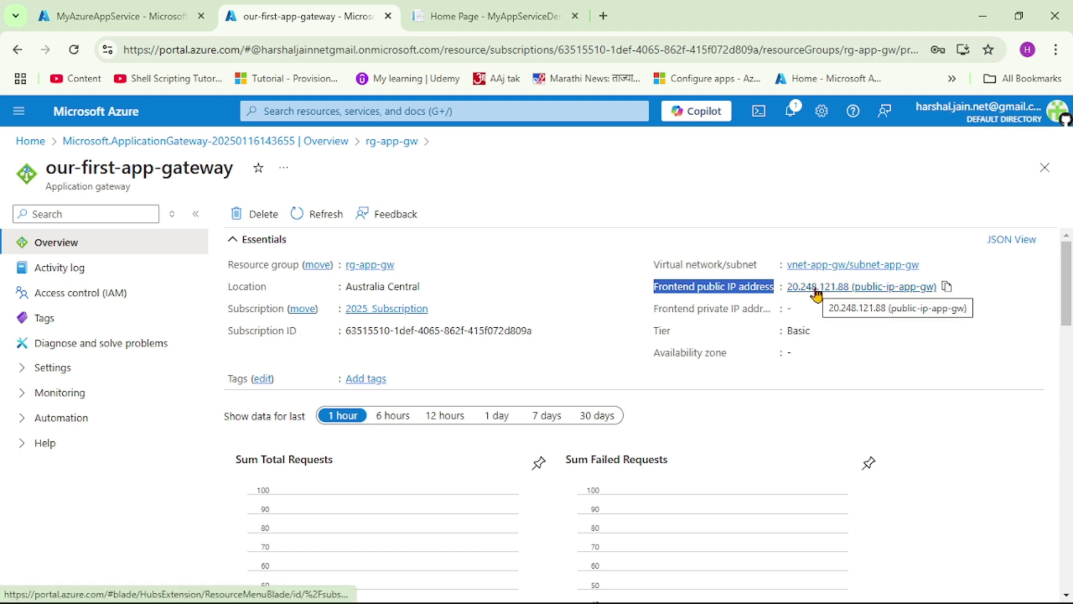
{"action": "left_click", "coordinate": [947, 288]}
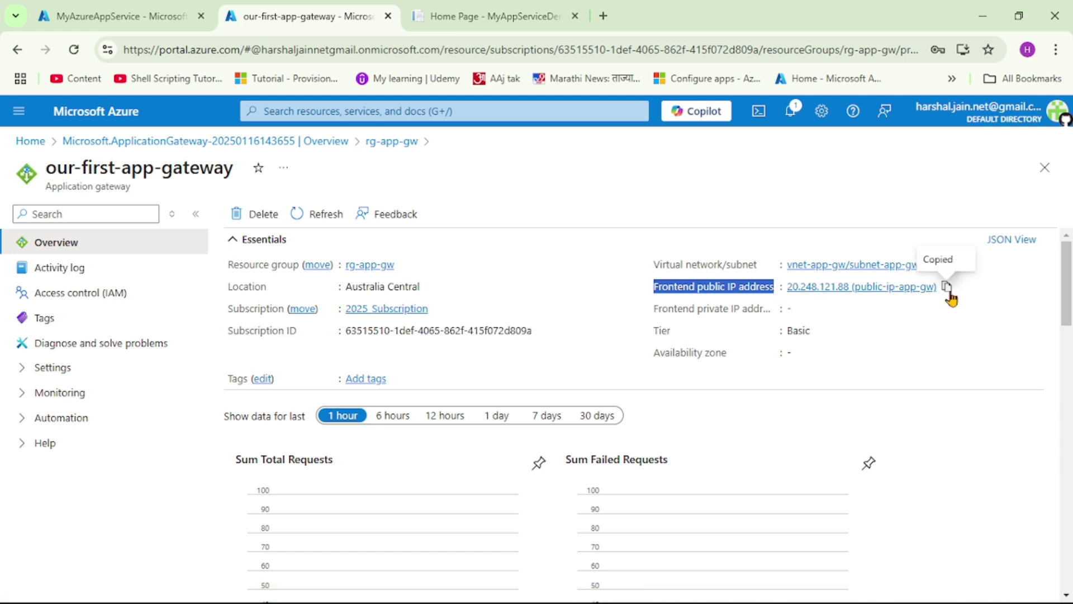
Step: Paste the copied address into Notepad and move the (public-ip-app-gw) part two lines below the IP
{"action": "key", "text": "alt+Tab"}
{"action": "key", "text": "ctrl+v"}
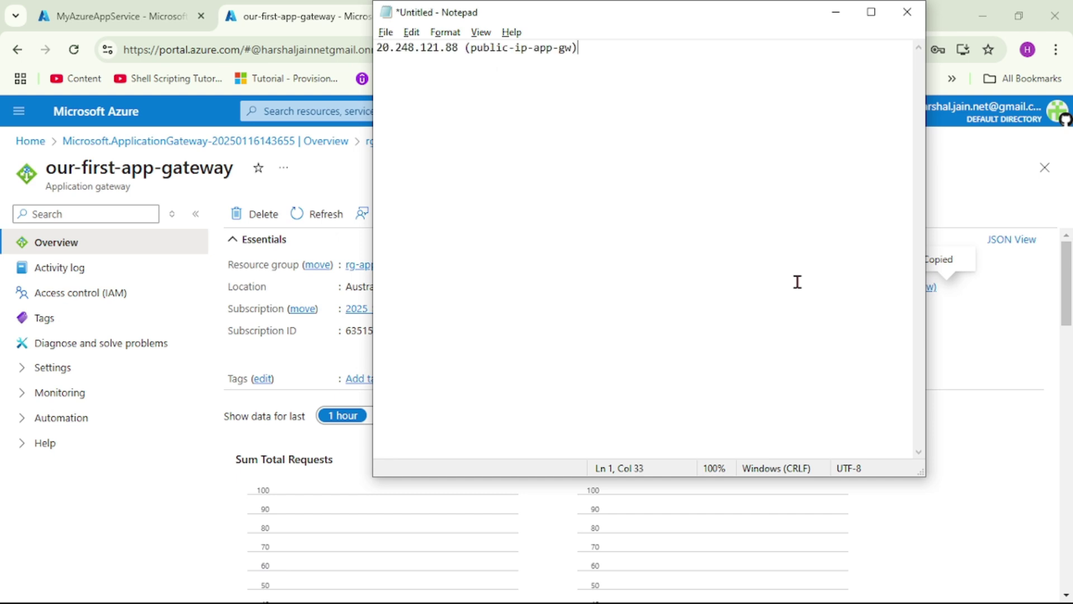
{"action": "key", "text": "Left"}
{"action": "key", "text": "Left"}
{"action": "key", "text": "Left"}
{"action": "key", "text": "Left"}
{"action": "key", "text": "Left"}
{"action": "key", "text": "Left"}
{"action": "key", "text": "Left"}
{"action": "key", "text": "Left"}
{"action": "key", "text": "Left"}
{"action": "key", "text": "Left"}
{"action": "key", "text": "Left"}
{"action": "key", "text": "Left"}
{"action": "key", "text": "Left"}
{"action": "key", "text": "Left"}
{"action": "key", "text": "Return"}
{"action": "key", "text": "Return"}
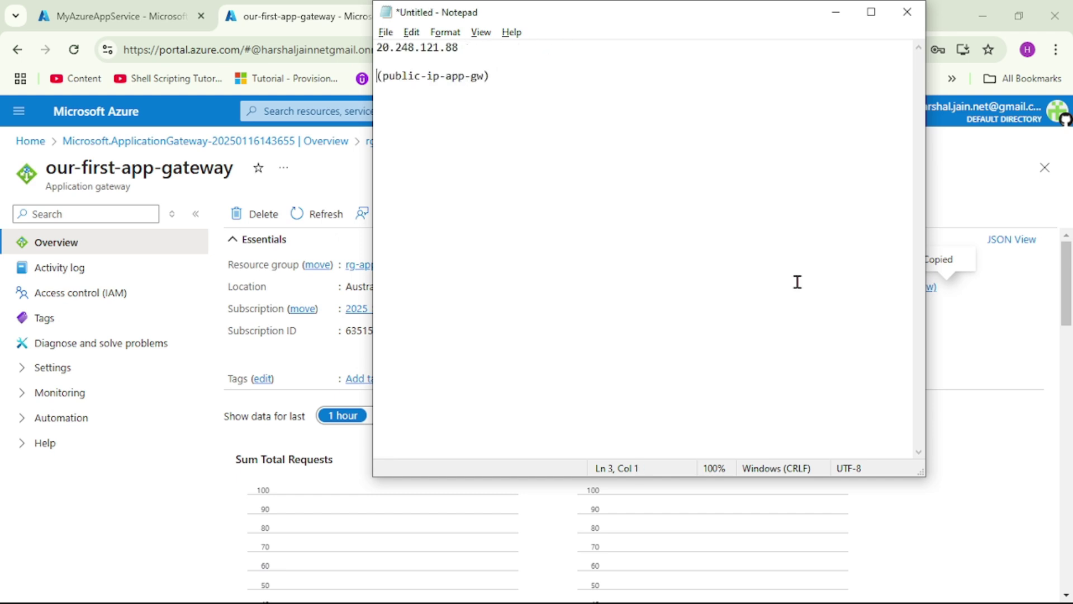
{"action": "type", "text": "http://"}
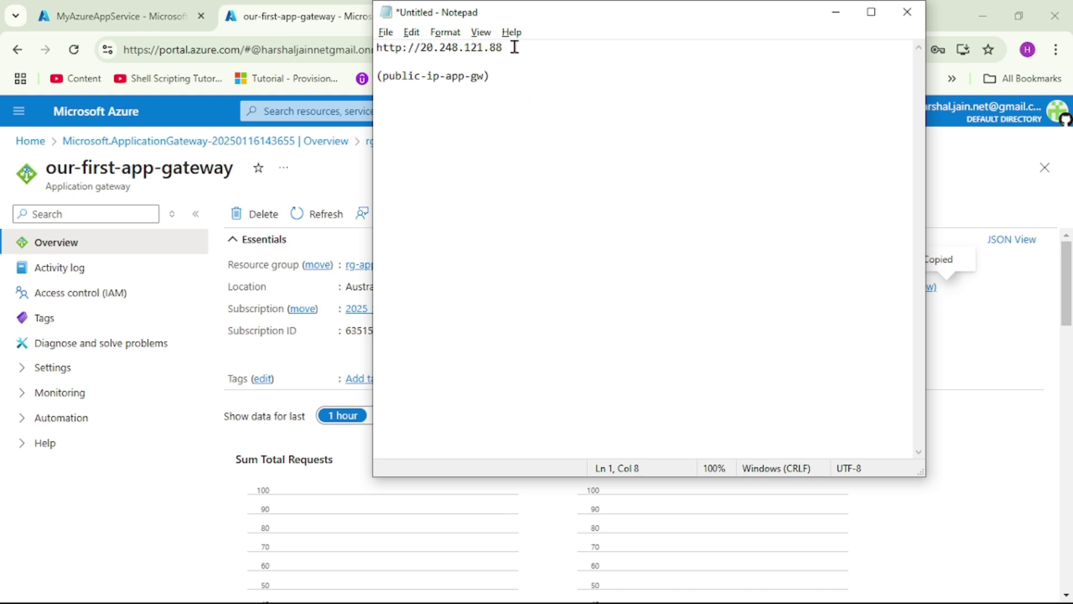
{"action": "left_click_drag", "start_coordinate": [513, 47], "coordinate": [349, 46]}
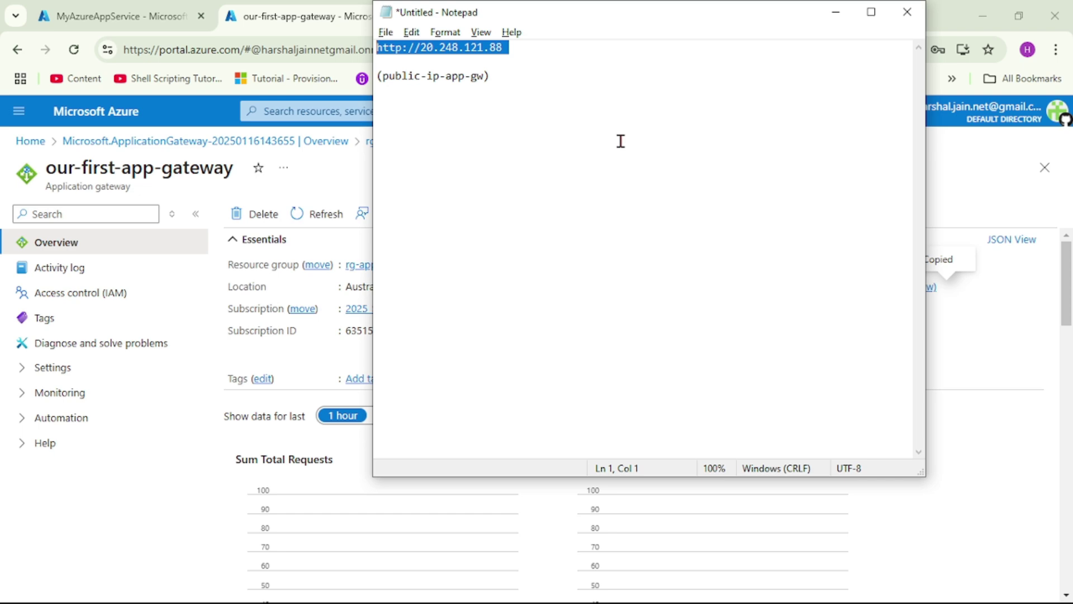
{"action": "key", "text": "alt+Tab"}
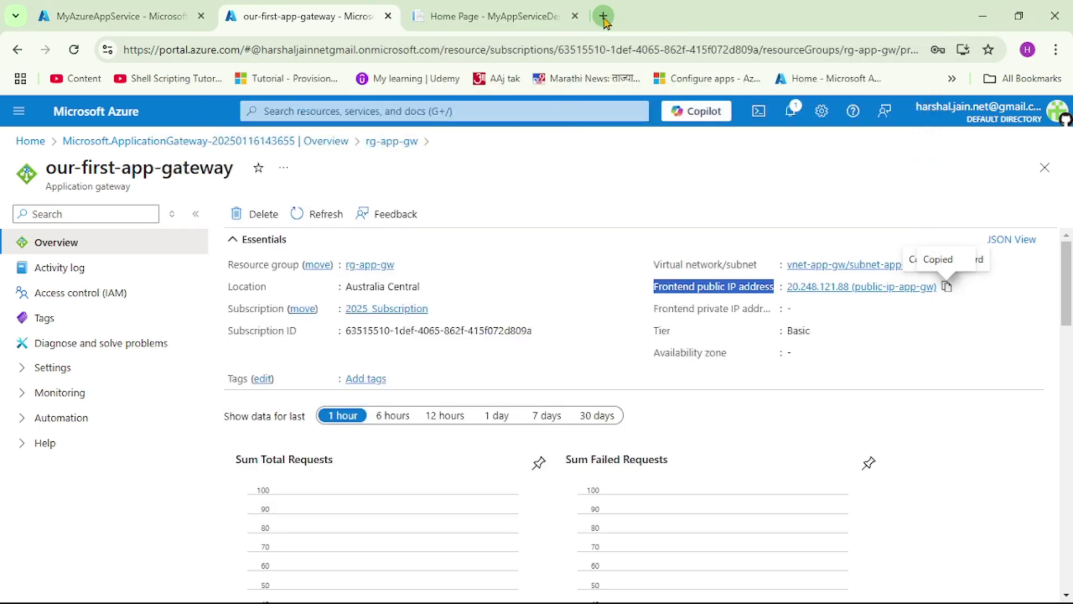
{"action": "left_click", "coordinate": [604, 16]}
{"action": "key", "text": "ctrl+v"}
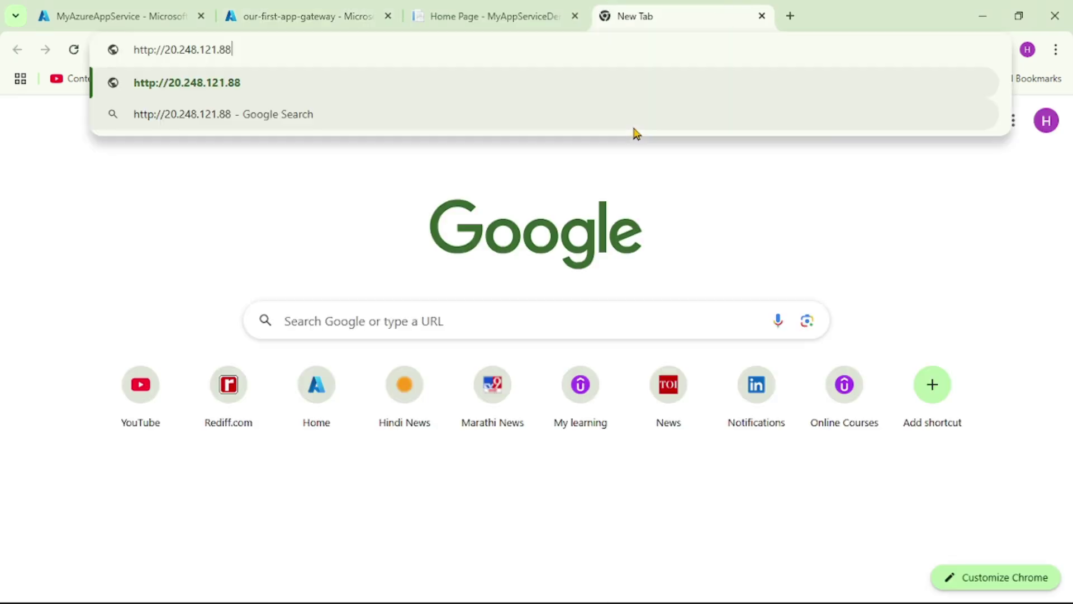
{"action": "key", "text": "Return"}
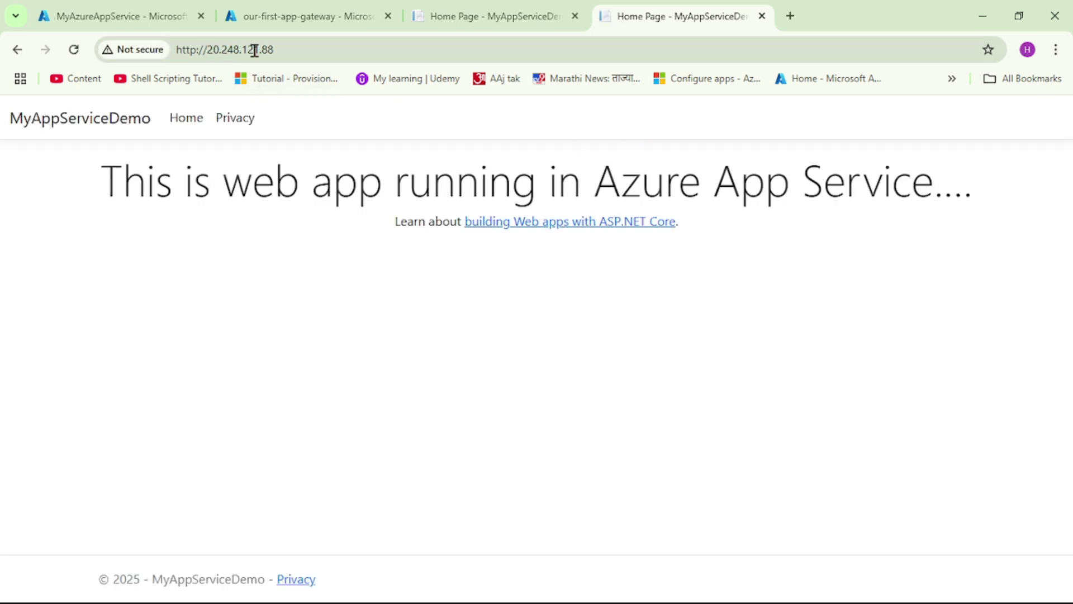
Step: Browse MyAzureAppService directly at its default domain and compare its home page with the one served at the gateway's IP address
{"action": "left_click", "coordinate": [302, 49]}
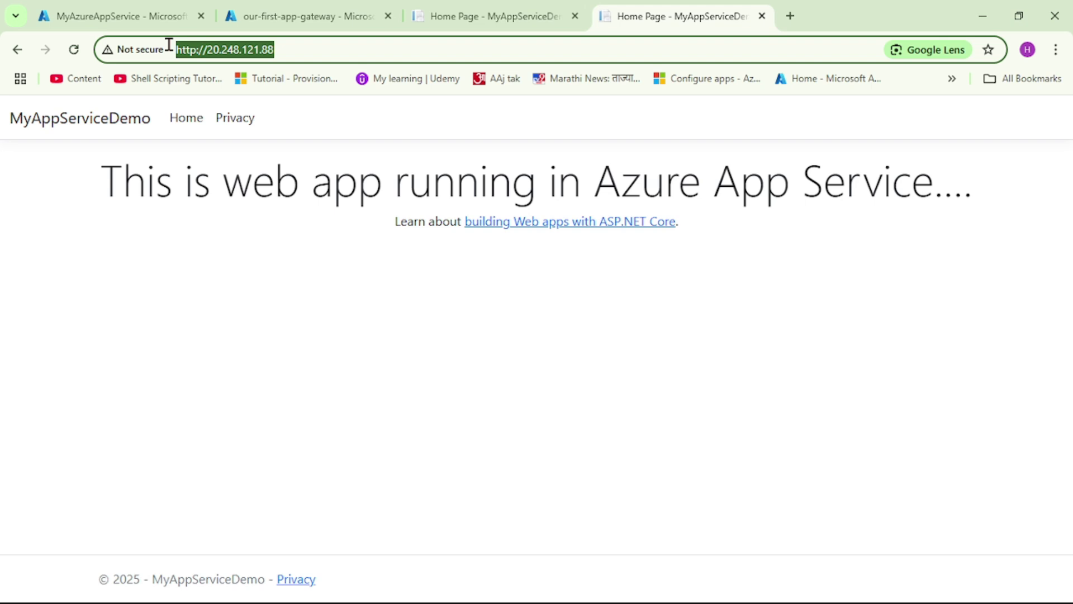
{"action": "left_click_drag", "start_coordinate": [102, 182], "coordinate": [948, 191]}
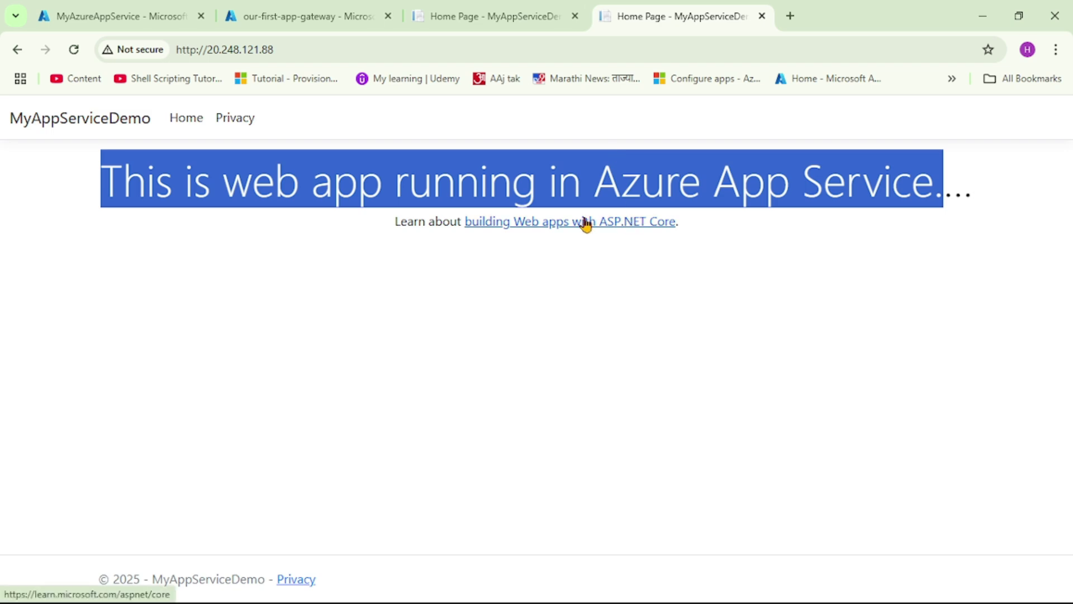
{"action": "left_click", "coordinate": [118, 22]}
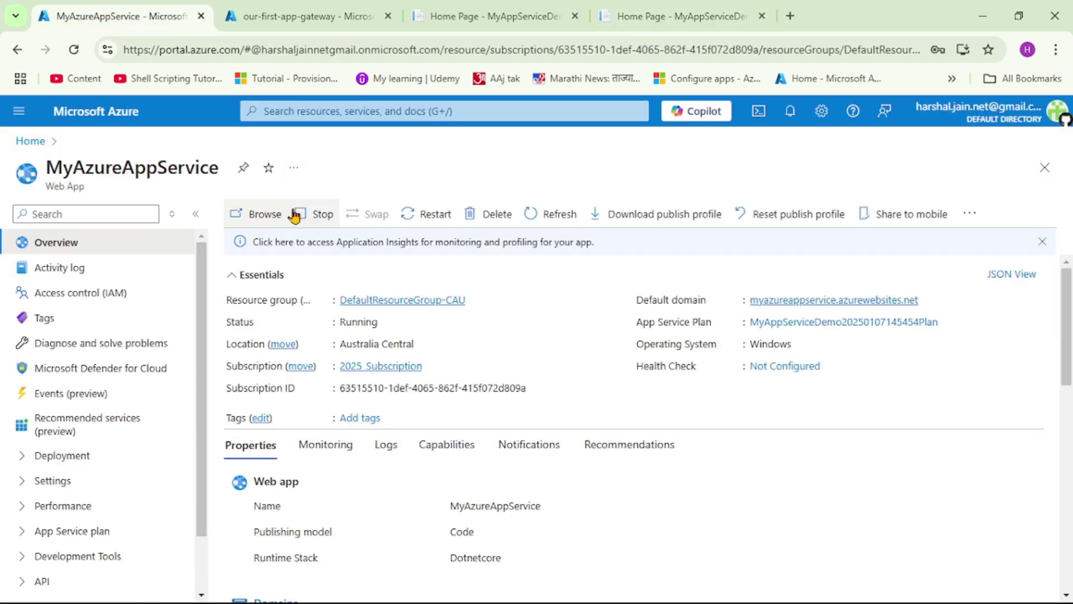
{"action": "left_click", "coordinate": [265, 215]}
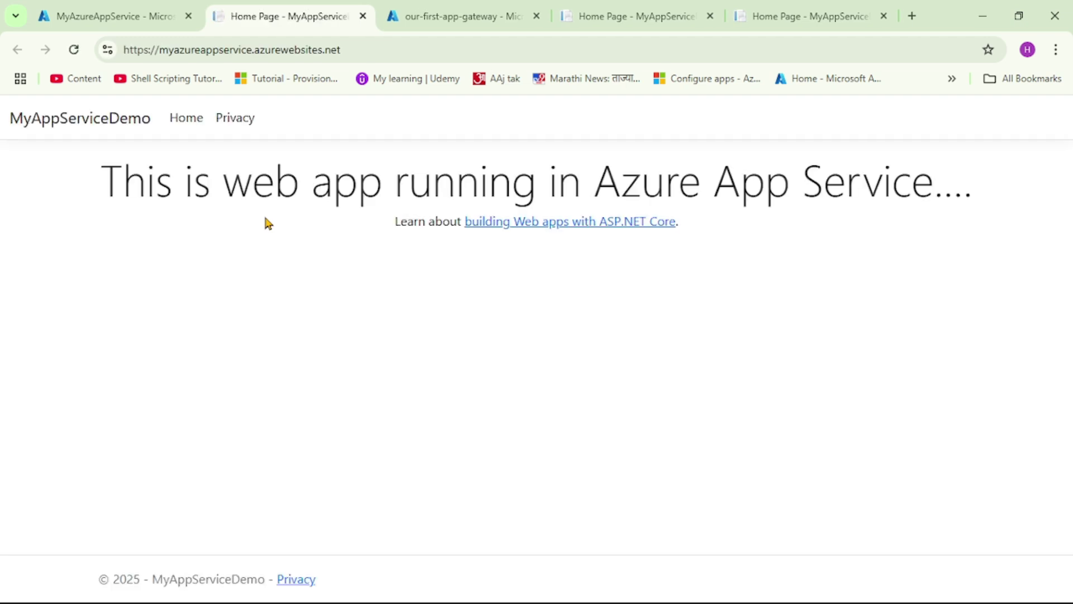
{"action": "left_click_drag", "start_coordinate": [121, 180], "coordinate": [904, 174]}
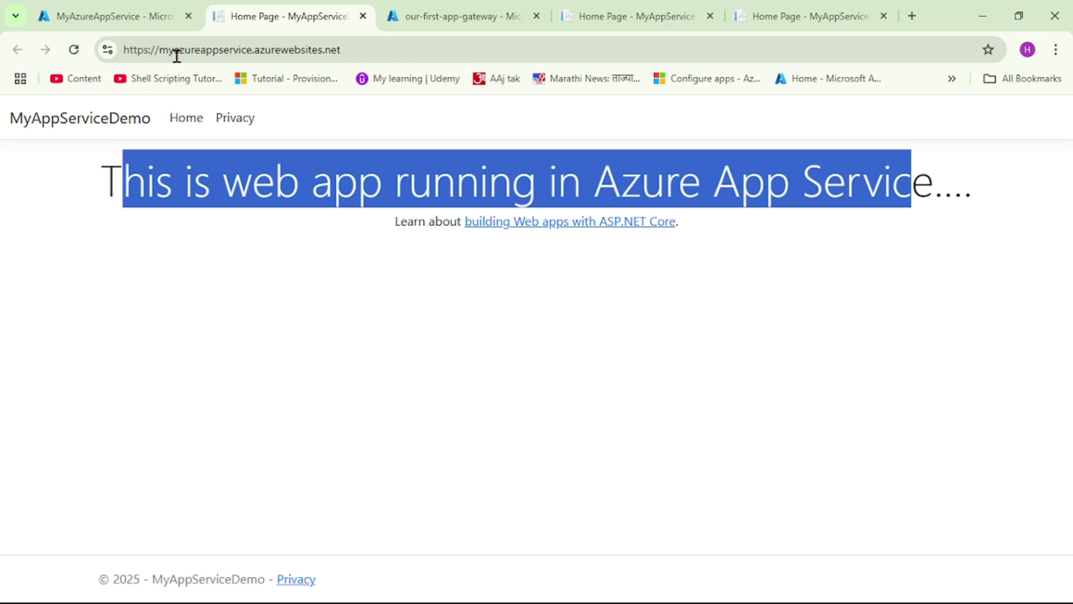
{"action": "left_click", "coordinate": [317, 265]}
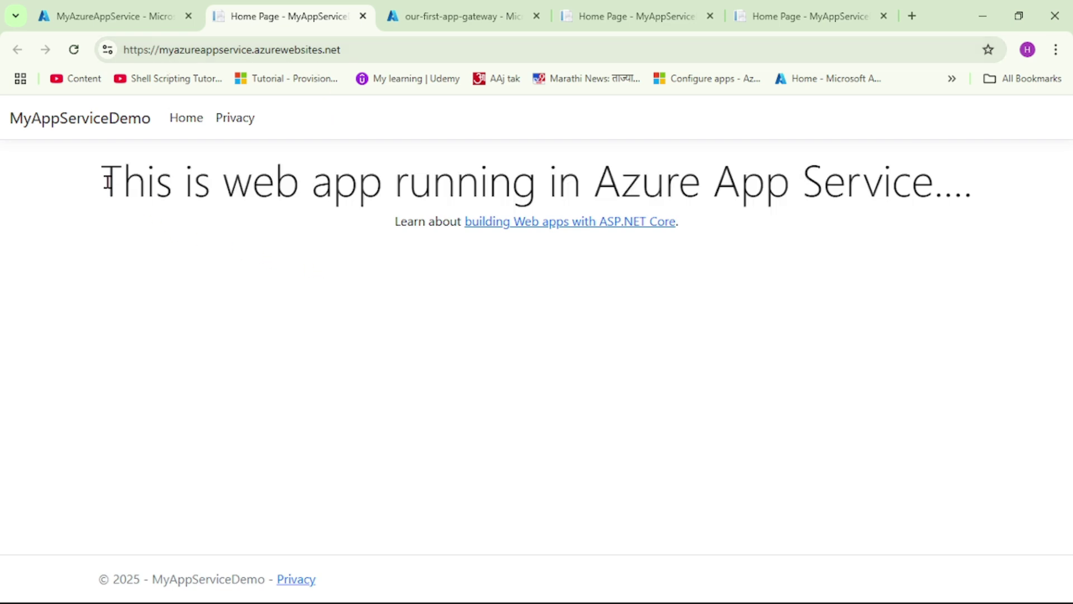
{"action": "left_click_drag", "start_coordinate": [104, 180], "coordinate": [955, 186]}
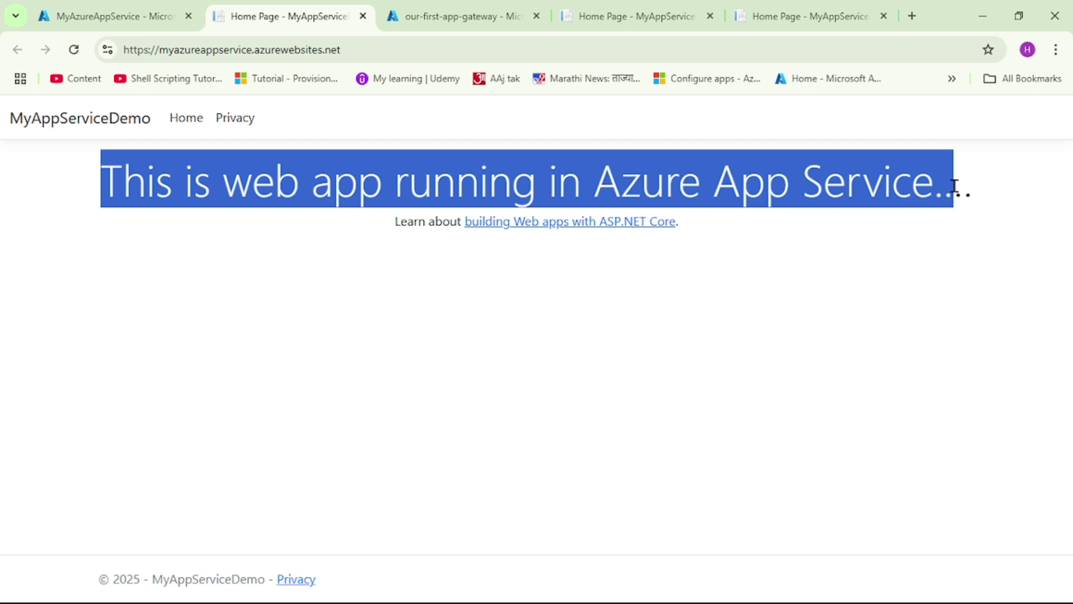
{"action": "left_click", "coordinate": [636, 257]}
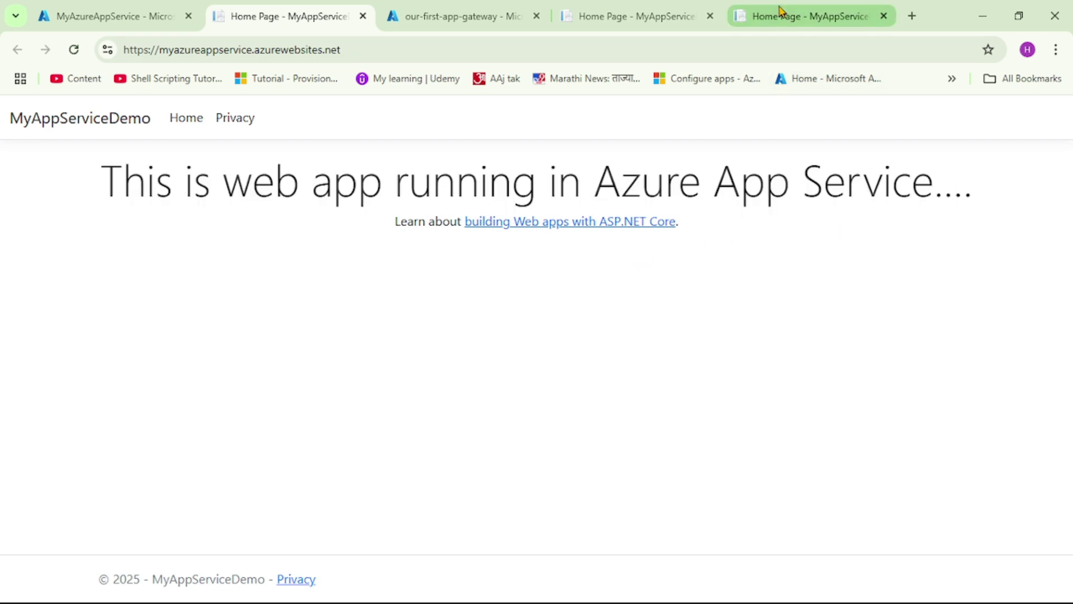
{"action": "left_click", "coordinate": [766, 19]}
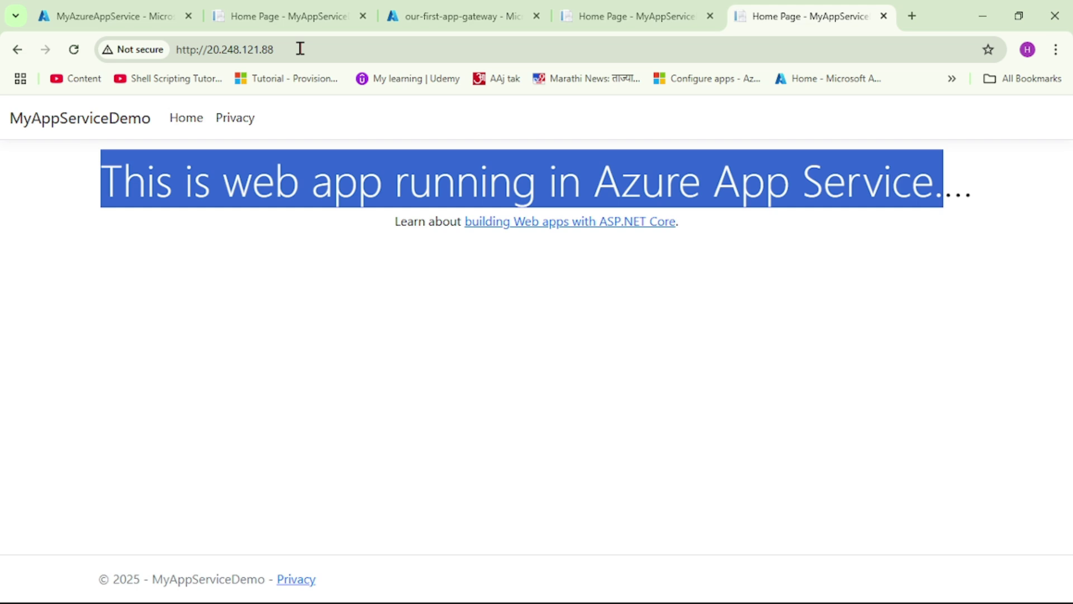
Step: Switch to the Paint notes and draw a short purple mark above the word "Gateway" in the last bullet
{"action": "key", "text": "alt+Tab"}
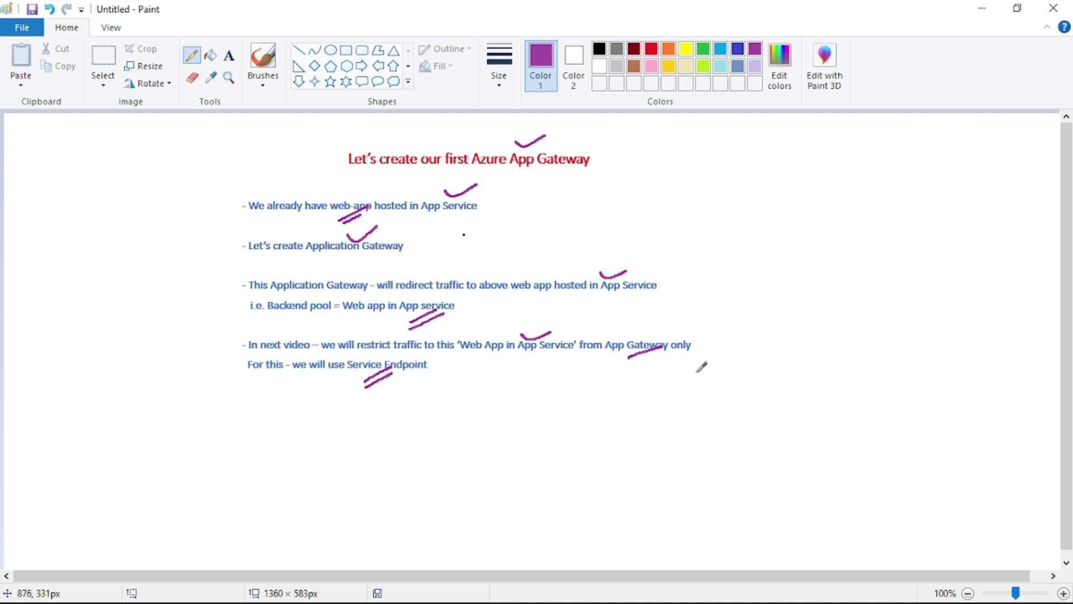
{"action": "left_click_drag", "start_coordinate": [635, 334], "coordinate": [663, 334]}
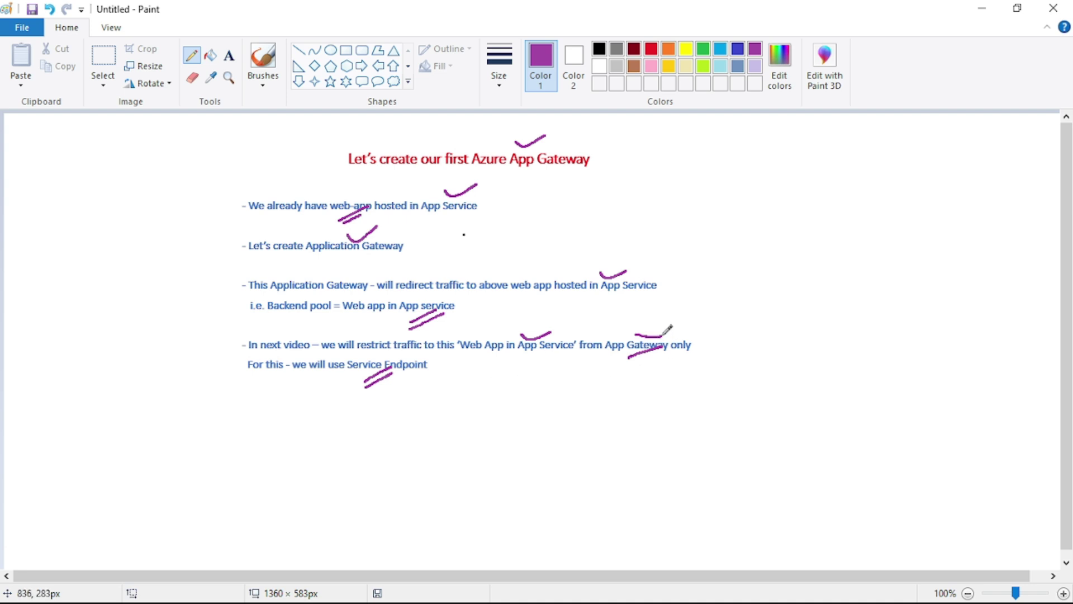